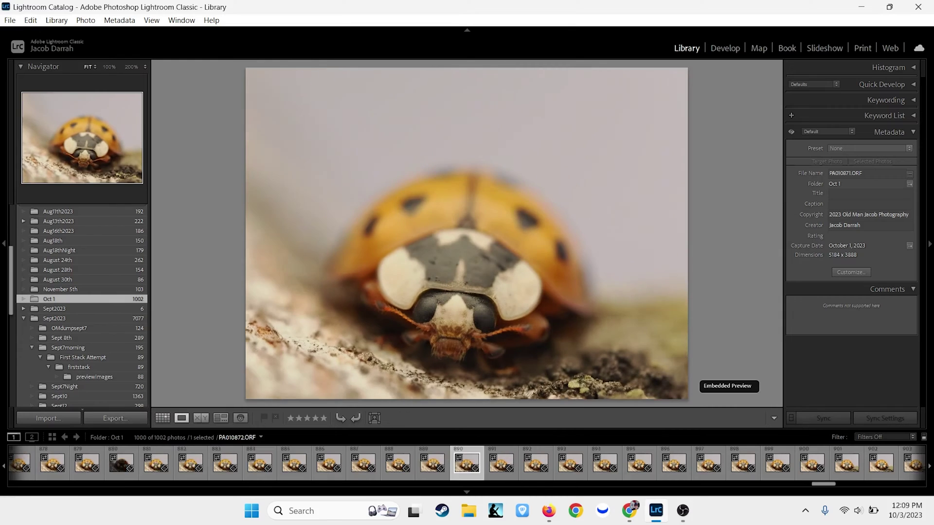
Step: Browse forward through the ladybug frames in the Oct 1 folder, examining where the focus falls in each shot
key(Right)
key(Right)
key(Right)
key(Right)
key(Right)
key(Right)
key(Right)
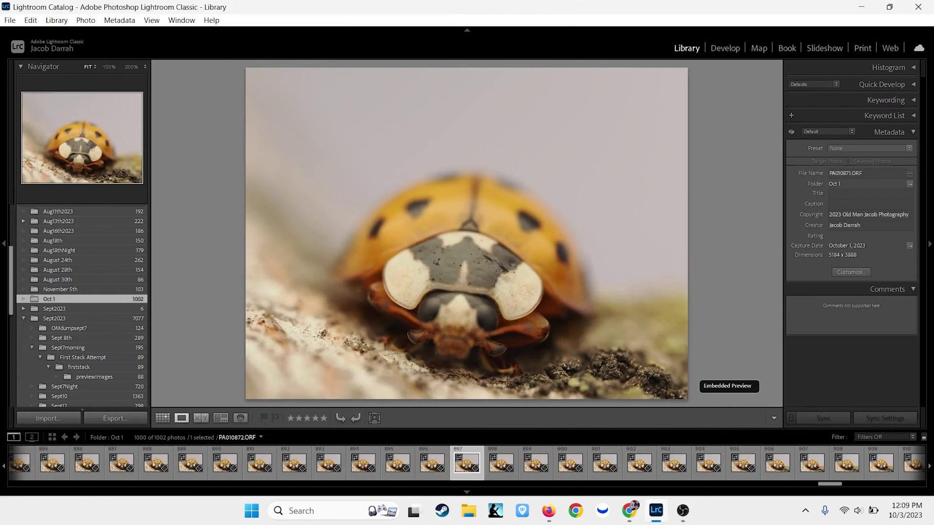
key(Right)
key(Right)
key(Right)
key(Right)
key(Right)
key(Right)
key(Right)
key(Right)
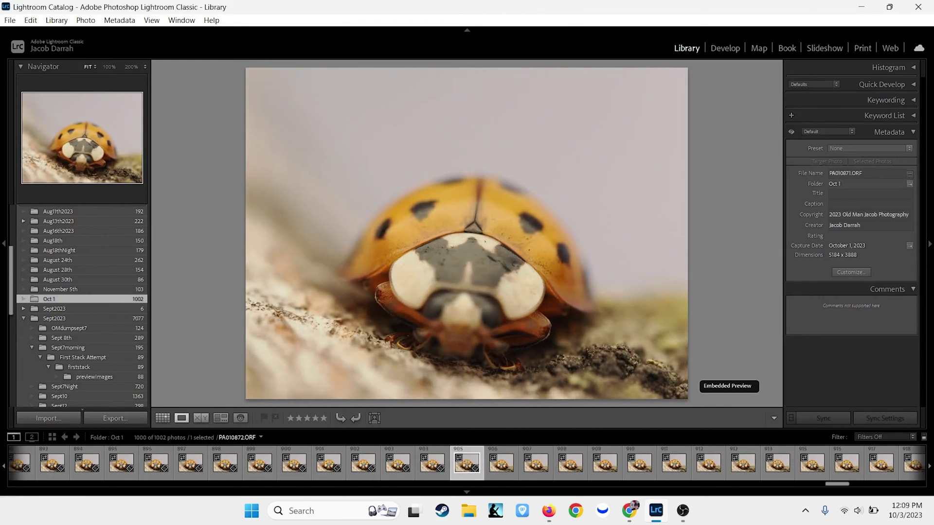
key(Right)
key(Right)
key(Right)
key(Right)
key(Right)
key(Right)
key(Right)
key(Right)
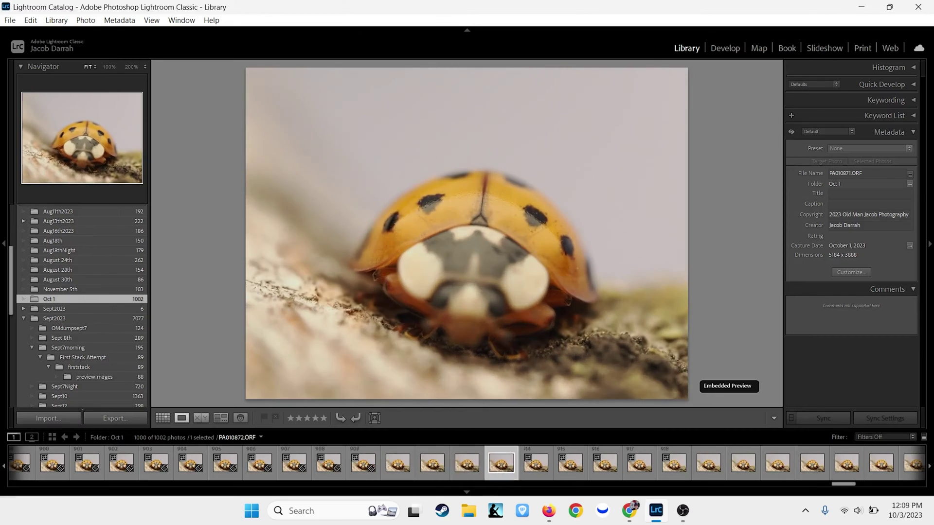
key(Right)
key(Right)
key(Right)
key(Right)
key(Right)
key(Right)
key(Right)
key(Right)
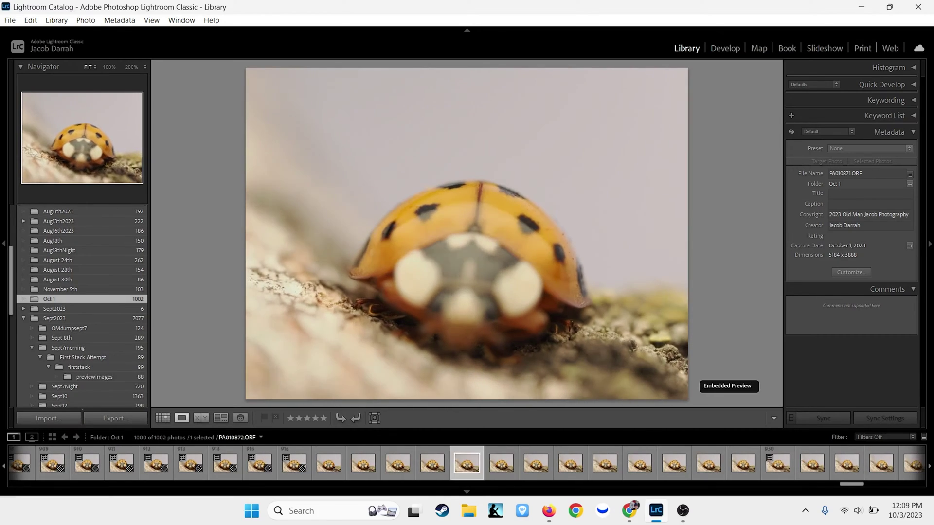
key(Right)
key(Right)
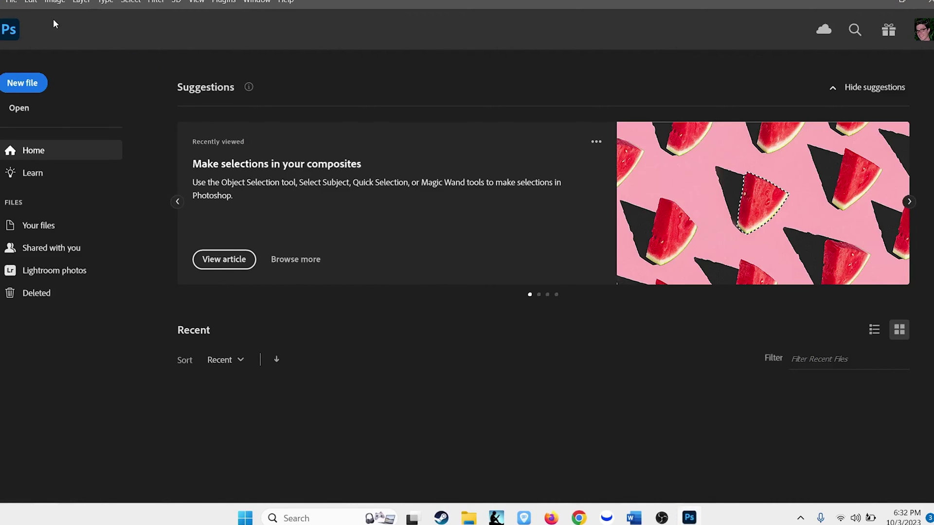
Step: In Photoshop, load the six Orbweaver JPG images into one layer stack with automatic alignment of the source images
click(9, 2)
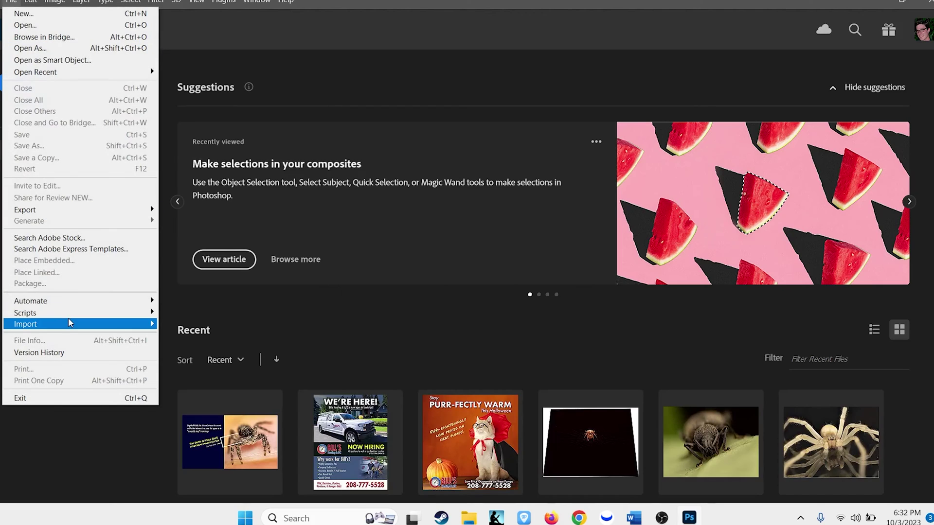
mouse_move(89, 315)
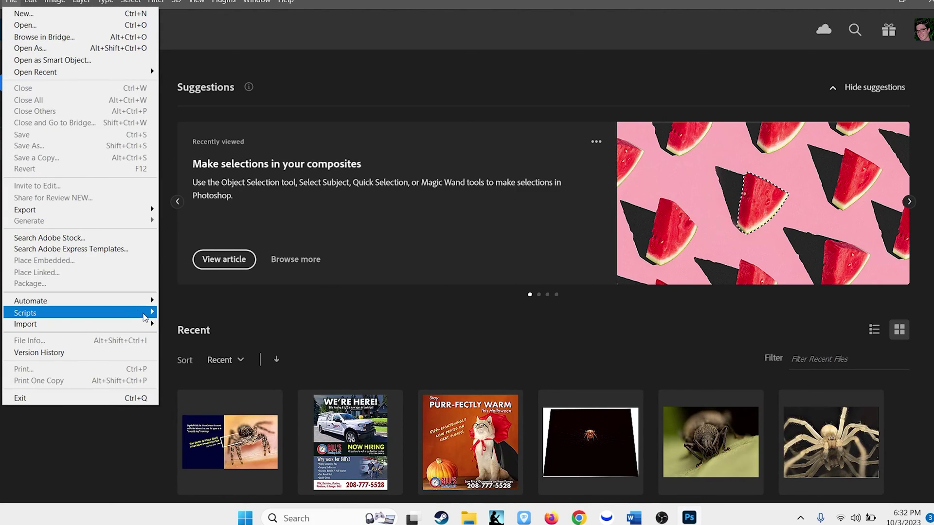
click(208, 392)
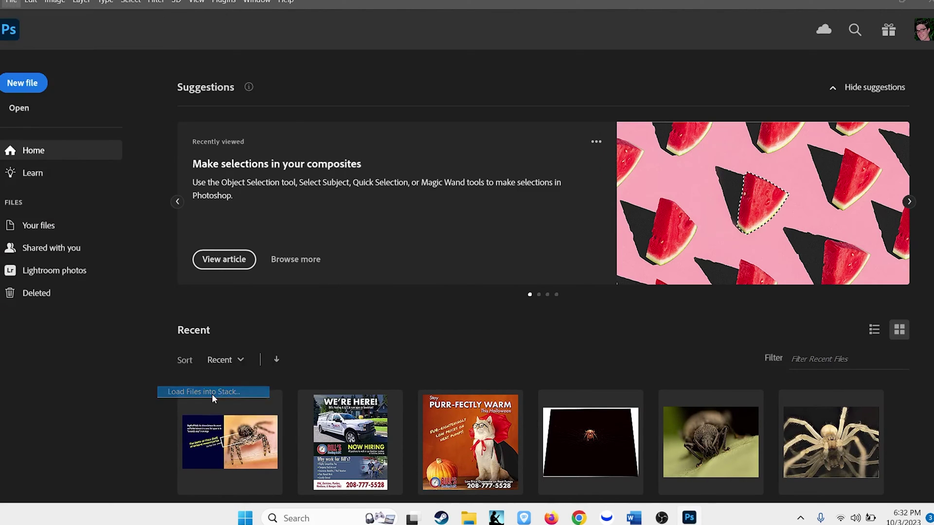
click(518, 213)
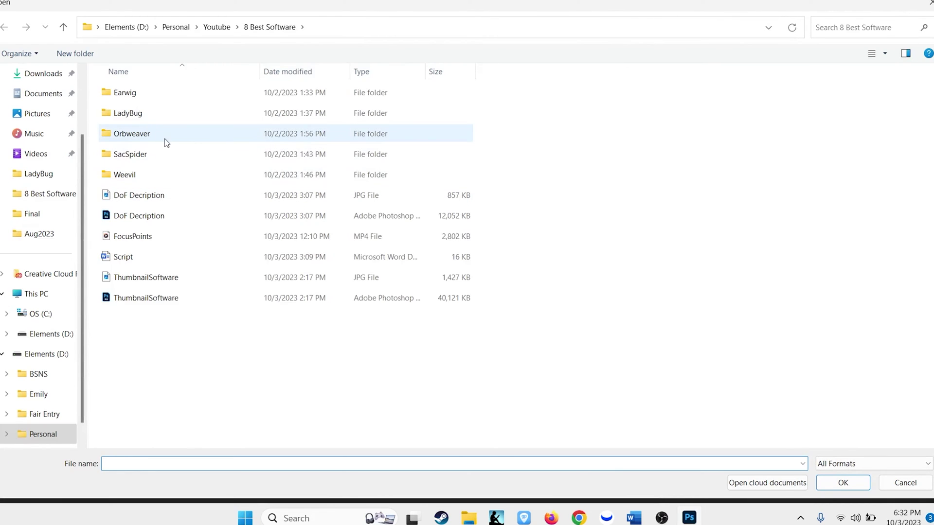
double_click(164, 139)
drag(723, 175, 396, 107)
ctrl+click(220, 110)
ctrl+click(271, 117)
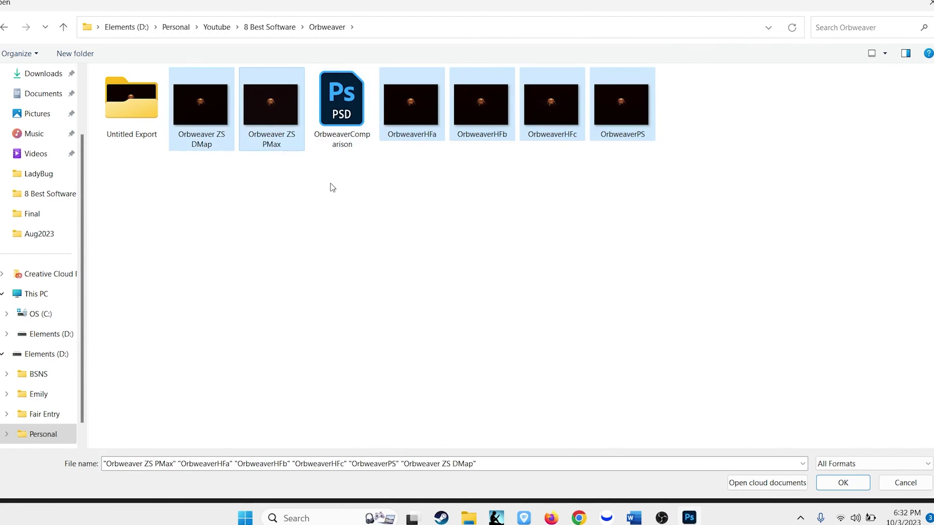
click(833, 483)
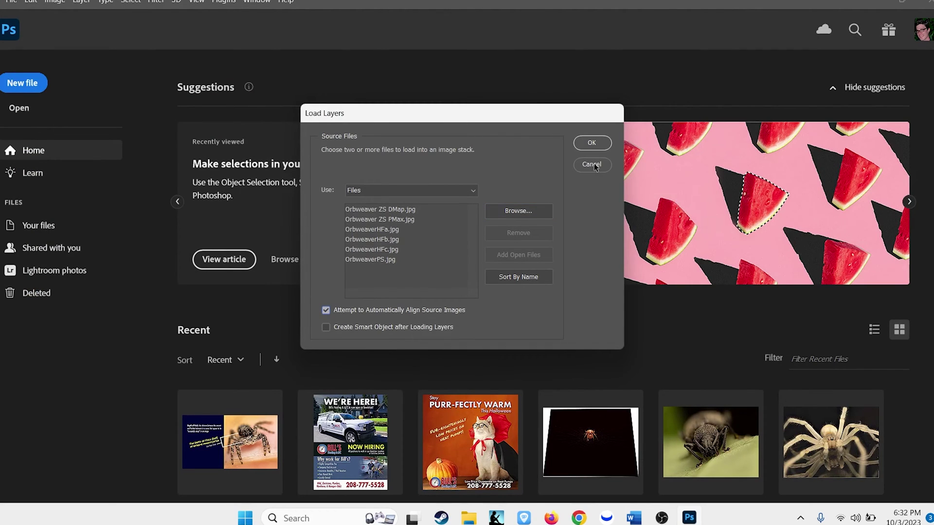
click(591, 144)
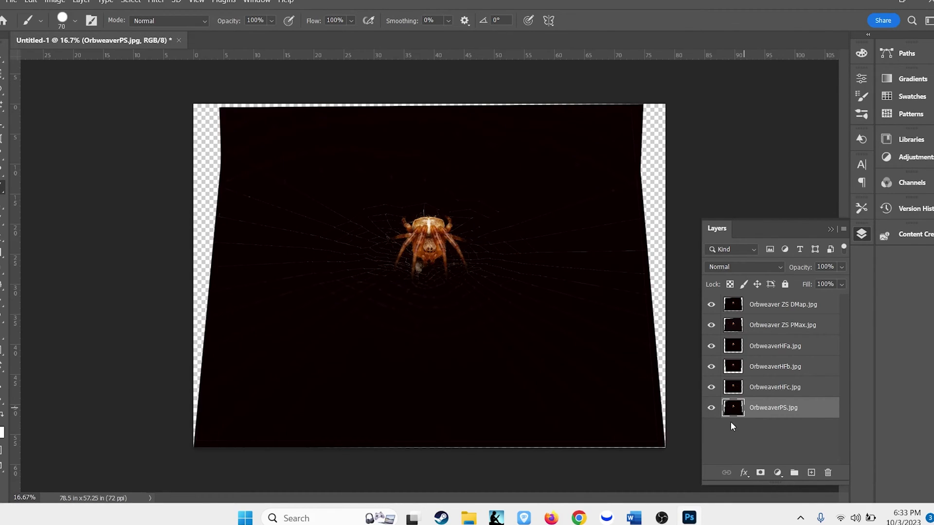
Step: Auto-blend all six Orbweaver layers as stacked images with seamless tones and colors and content-aware fill of transparent areas
shift+click(735, 307)
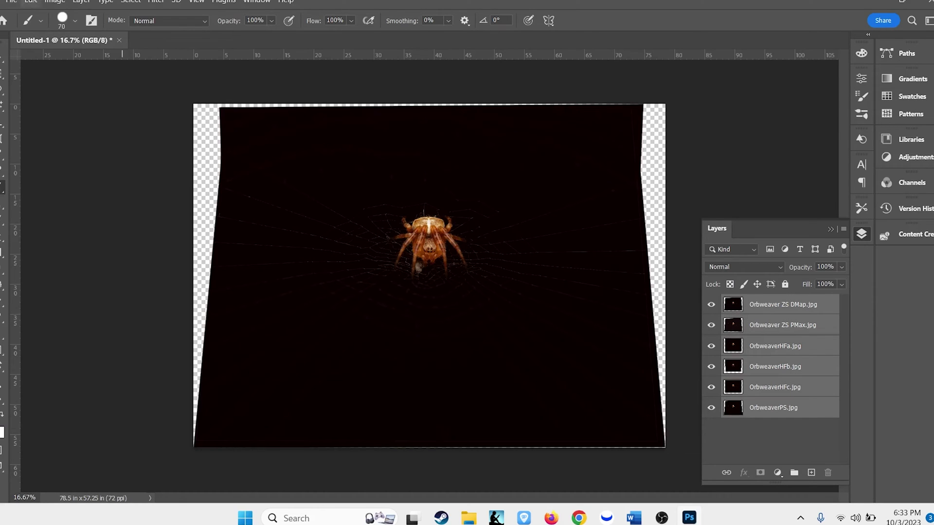
click(30, 1)
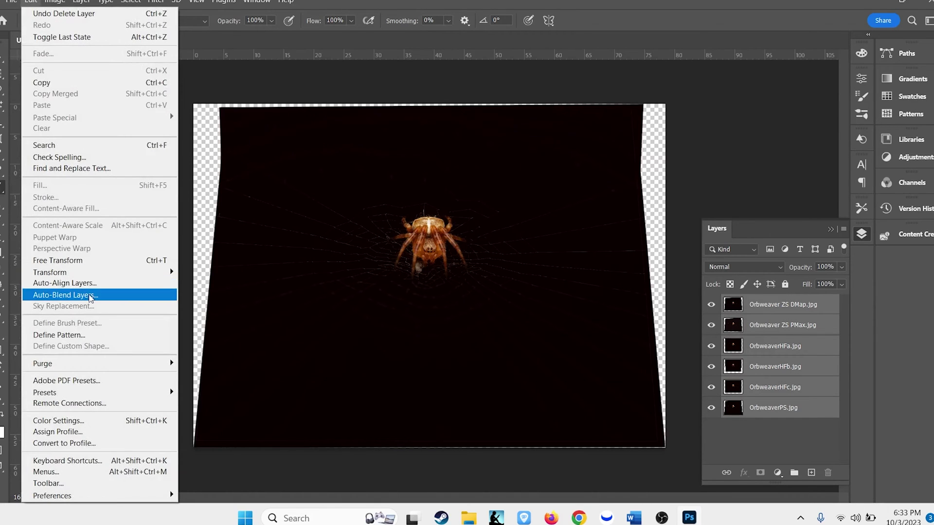
click(90, 295)
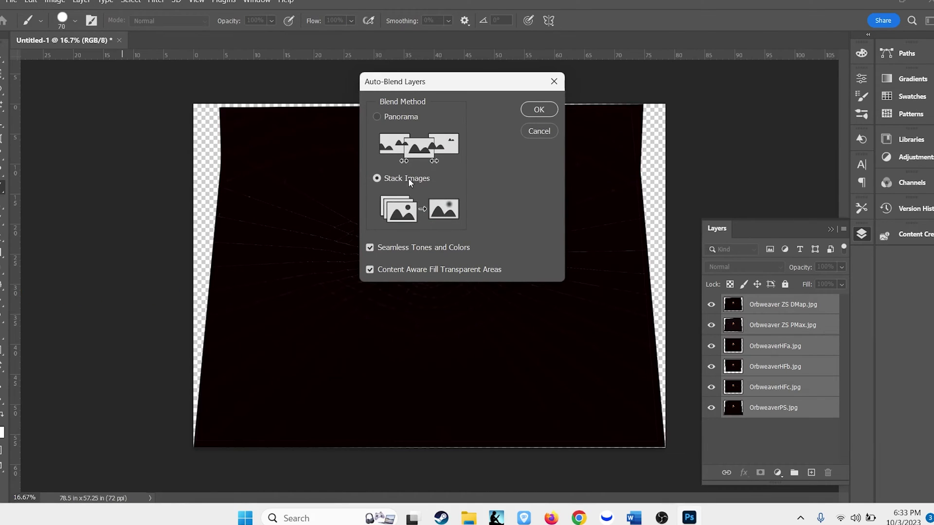
click(538, 110)
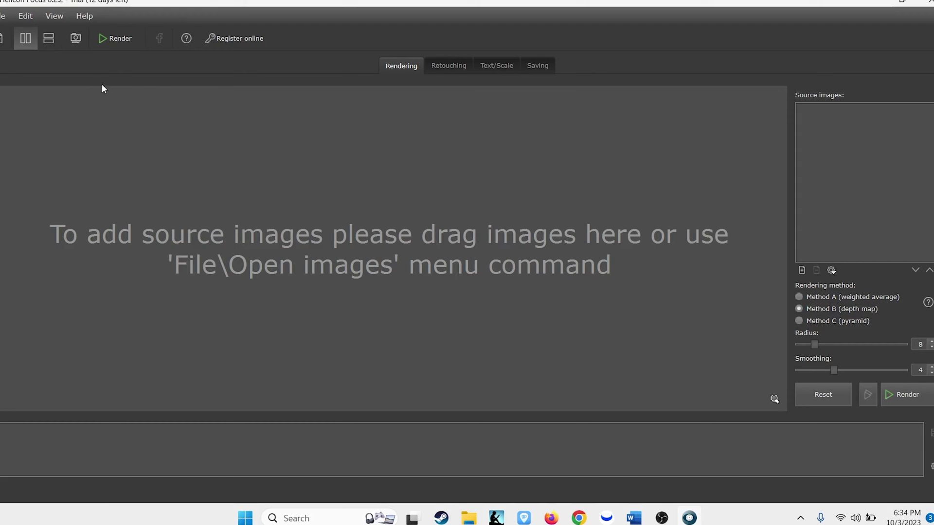
Step: In Helicon Focus, open the six source images P9140040 to P9140045 from the Orbweaver Untitled Export folder
click(2, 17)
click(22, 34)
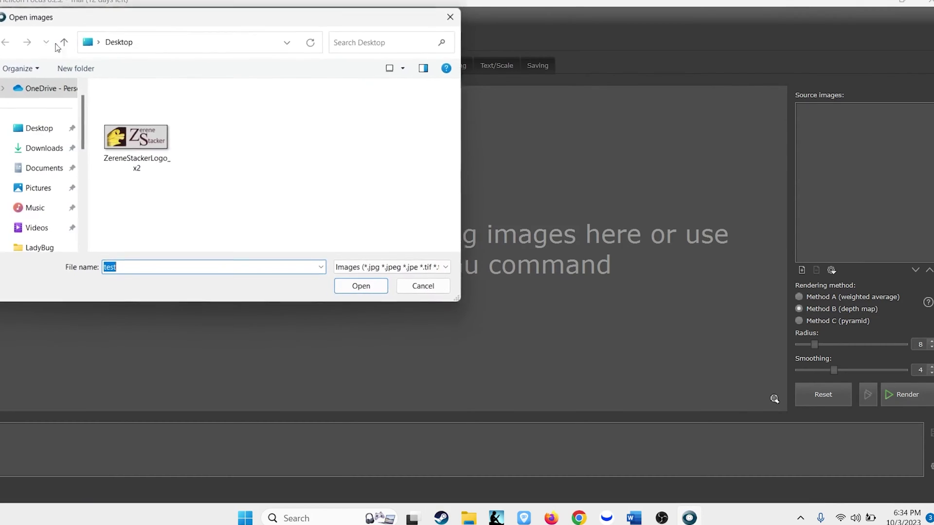
scroll(56, 204, down, 2)
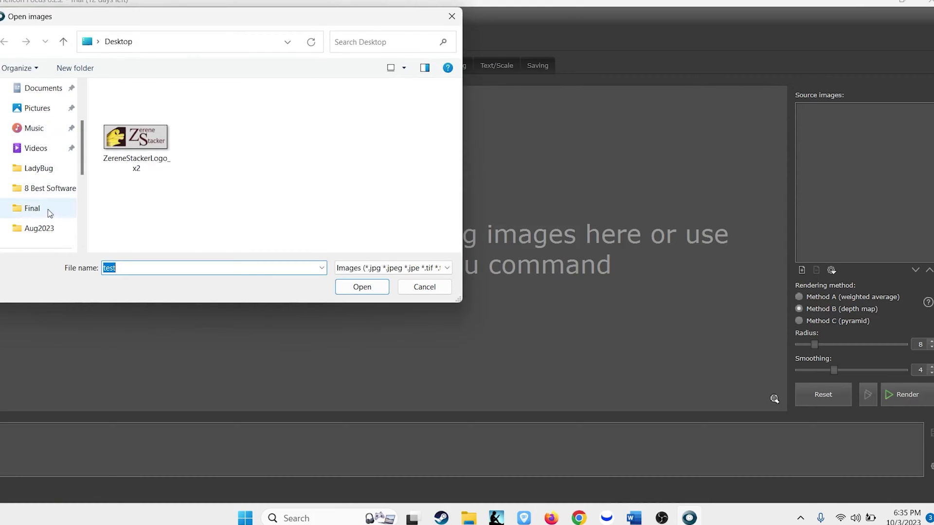
click(50, 188)
double_click(131, 149)
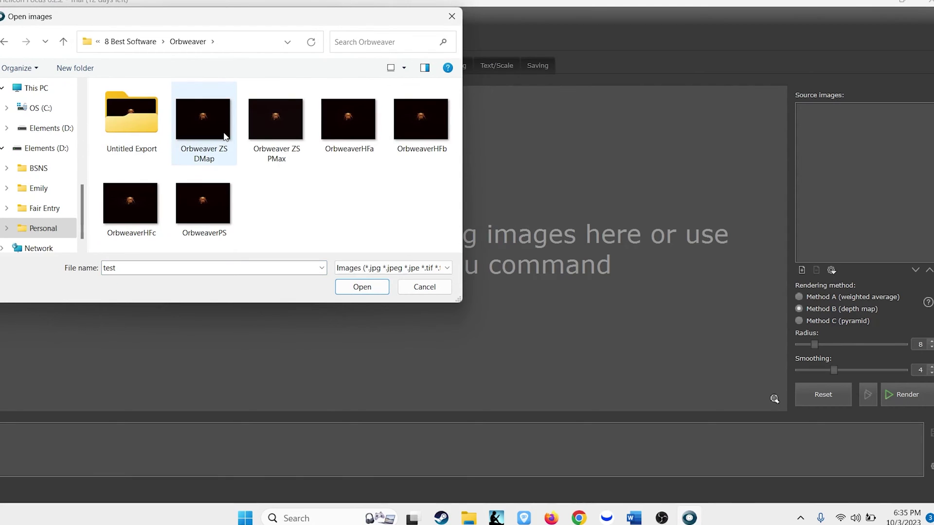
double_click(134, 127)
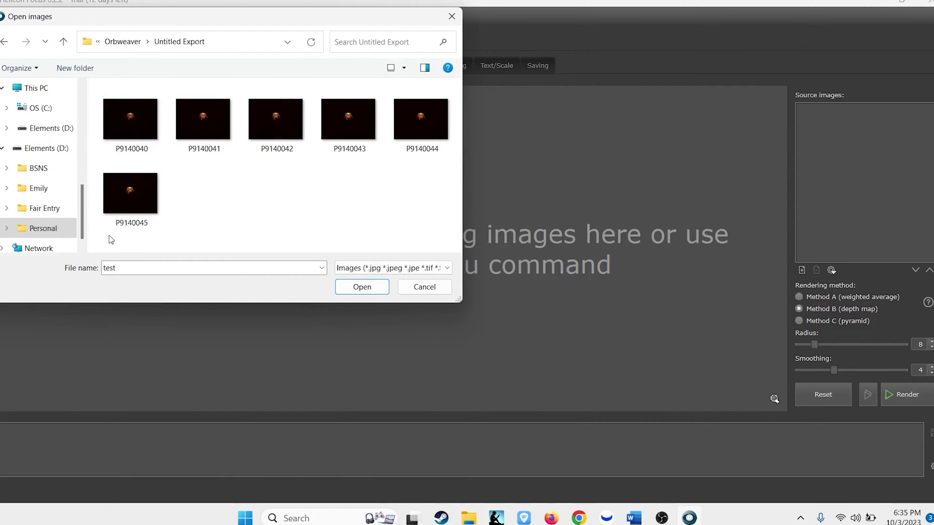
drag(111, 239, 432, 109)
click(375, 287)
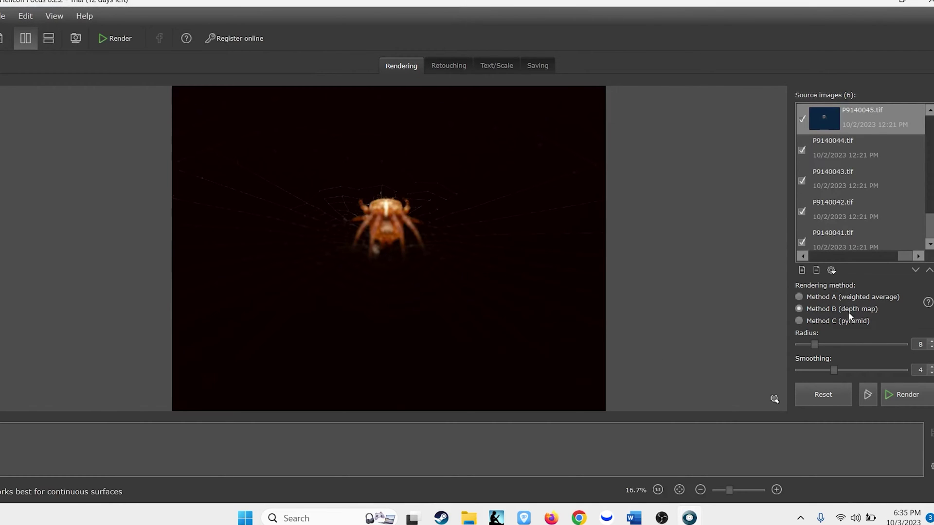
Step: Render the image stack once with each method: A (weighted average), B (depth map) and C (pyramid)
click(820, 298)
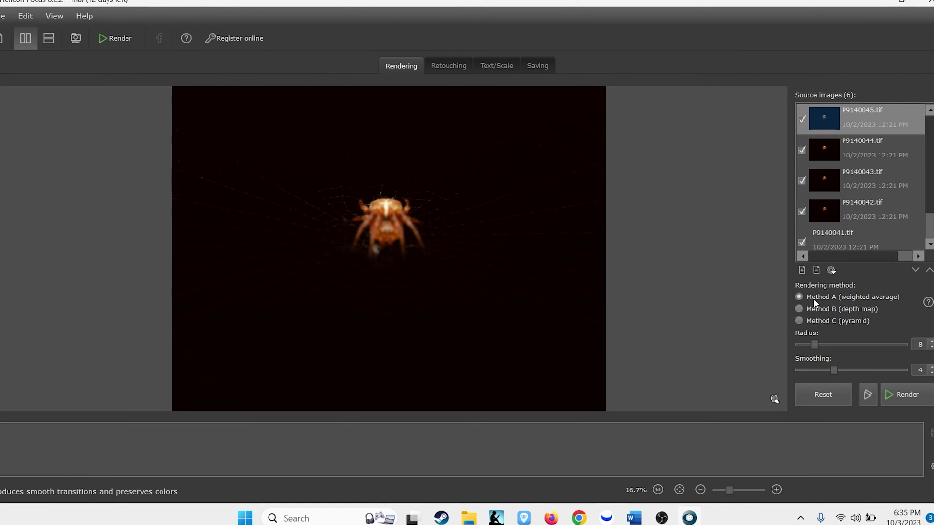
click(900, 394)
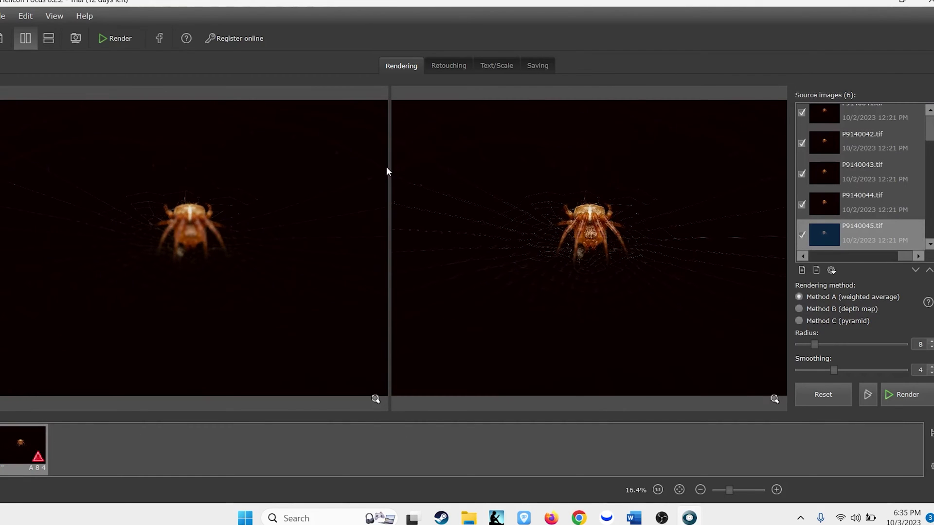
click(799, 308)
click(908, 395)
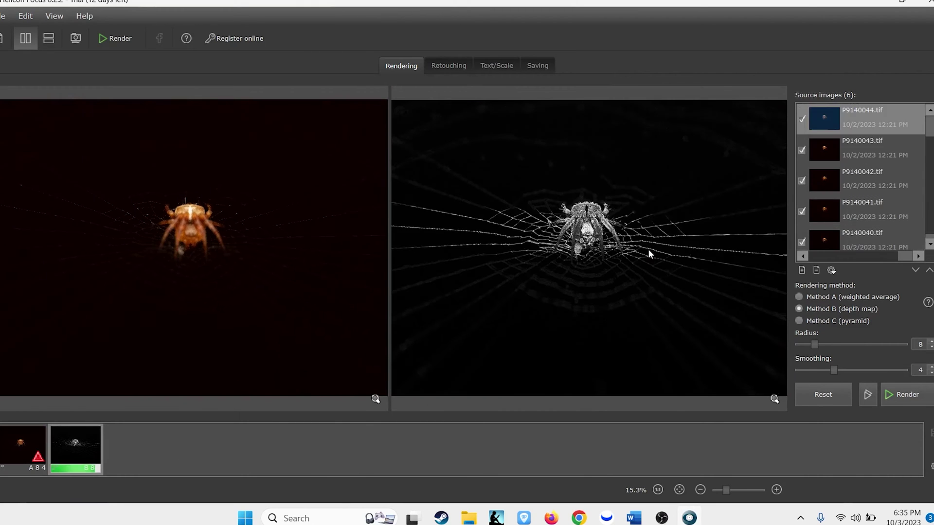
click(824, 321)
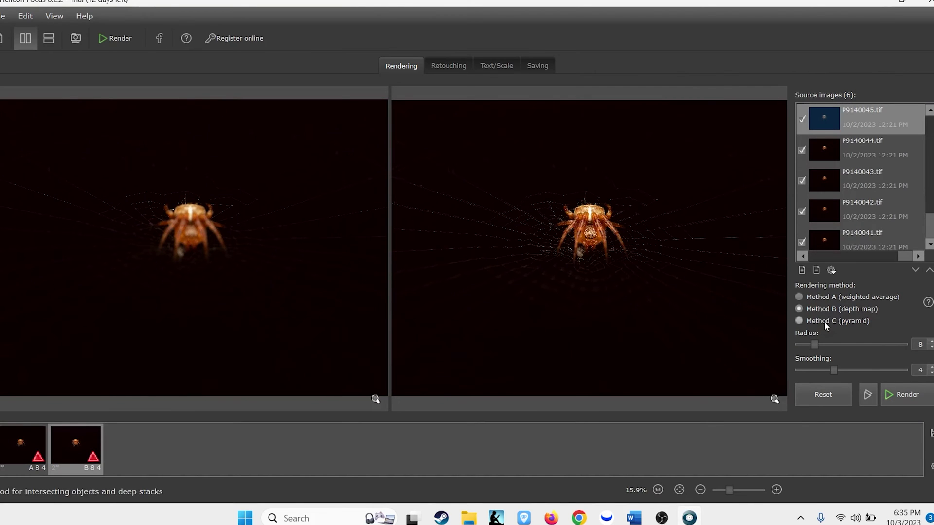
click(899, 394)
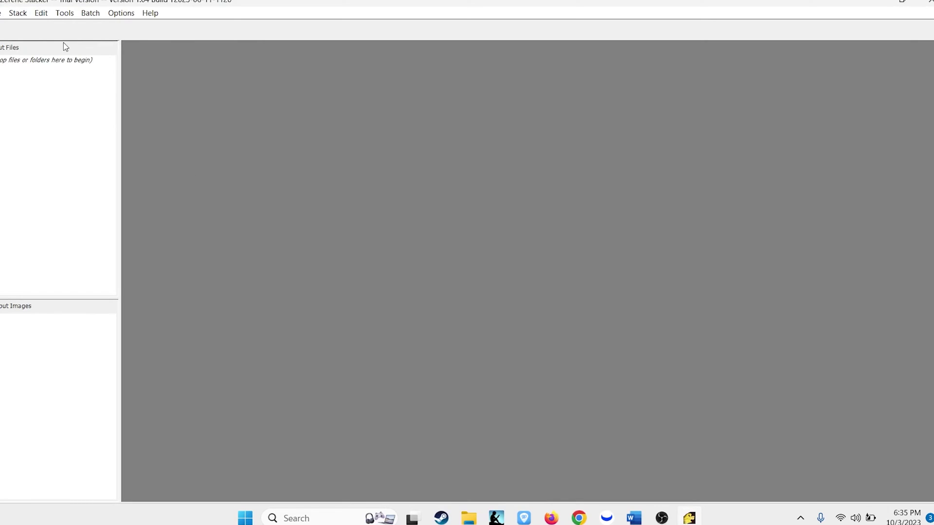
Step: In Zerene Stacker, add the six source files P9140040 to P9140045 from the Untitled Export folder
click(1, 15)
click(7, 50)
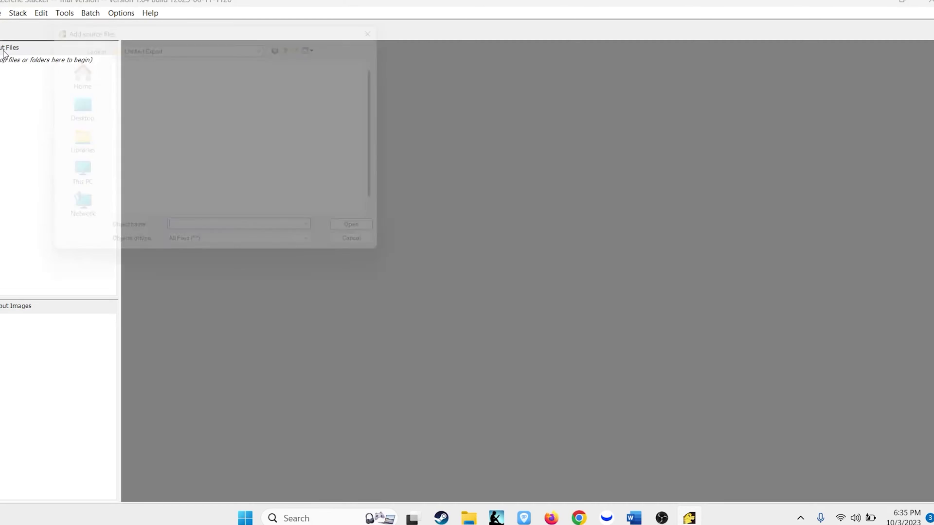
click(180, 100)
scroll(244, 146, down, 1)
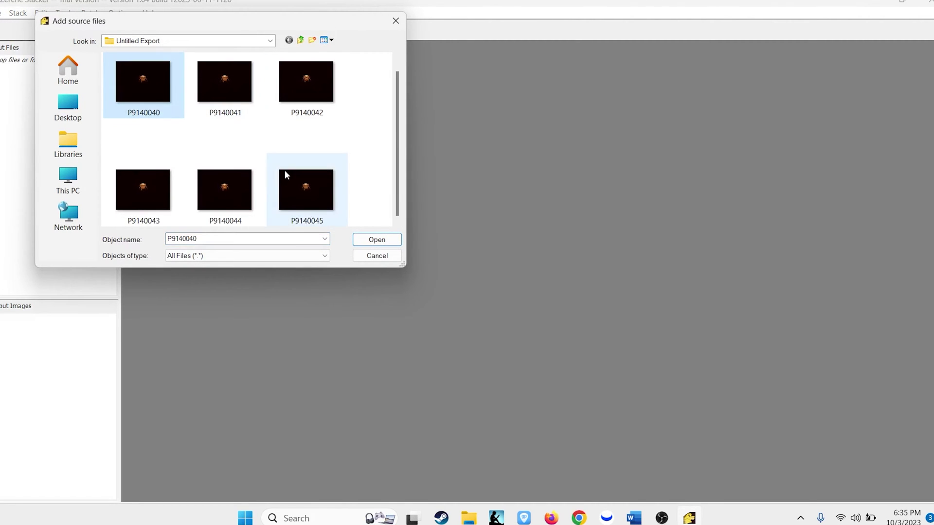
shift+click(307, 190)
click(361, 239)
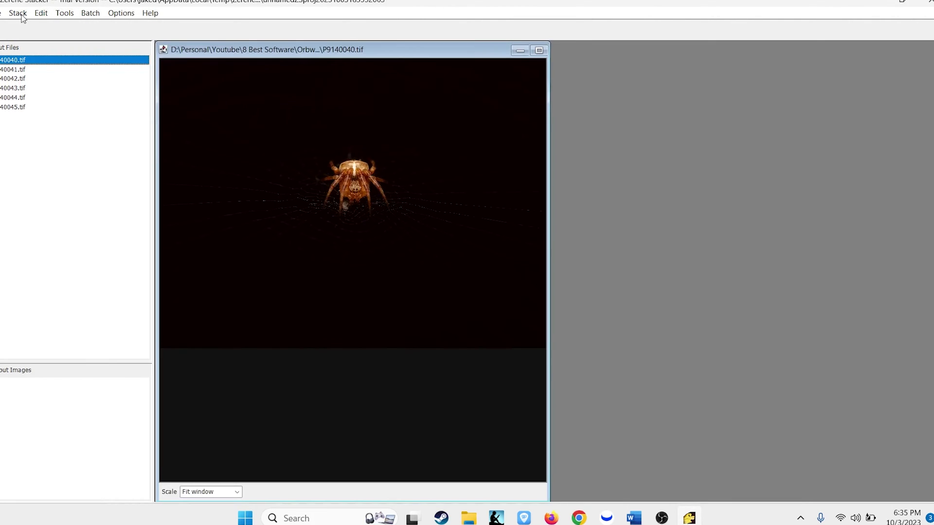
Step: Align and stack all the frames with both PMax and DMap, and compare the two output images
click(18, 13)
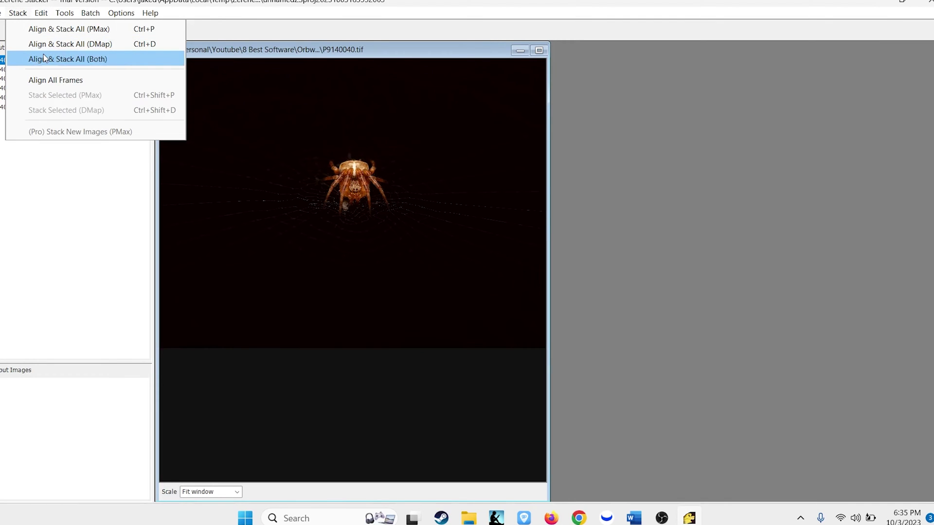
click(44, 58)
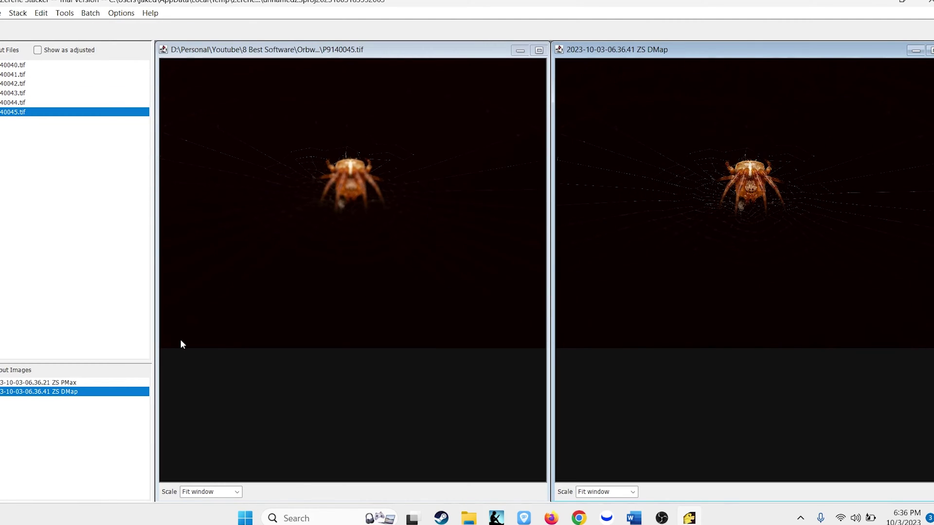
click(73, 383)
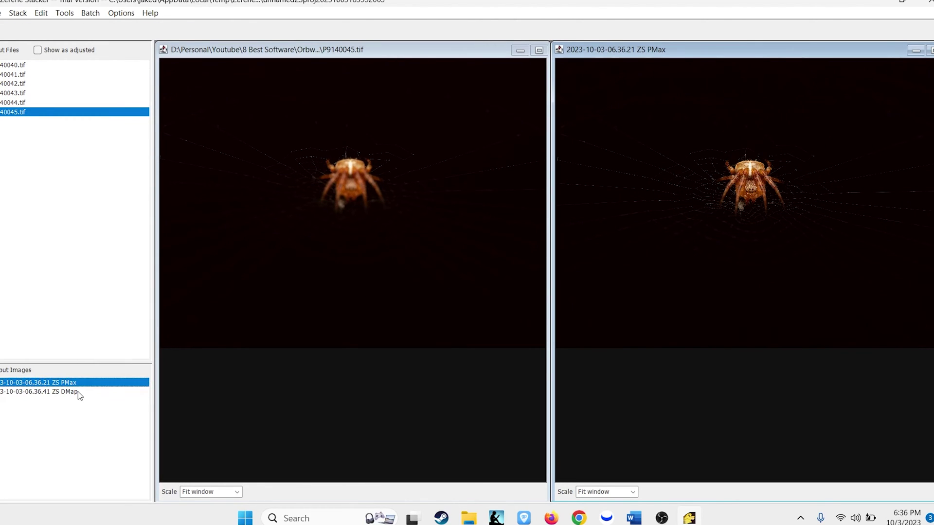
click(78, 393)
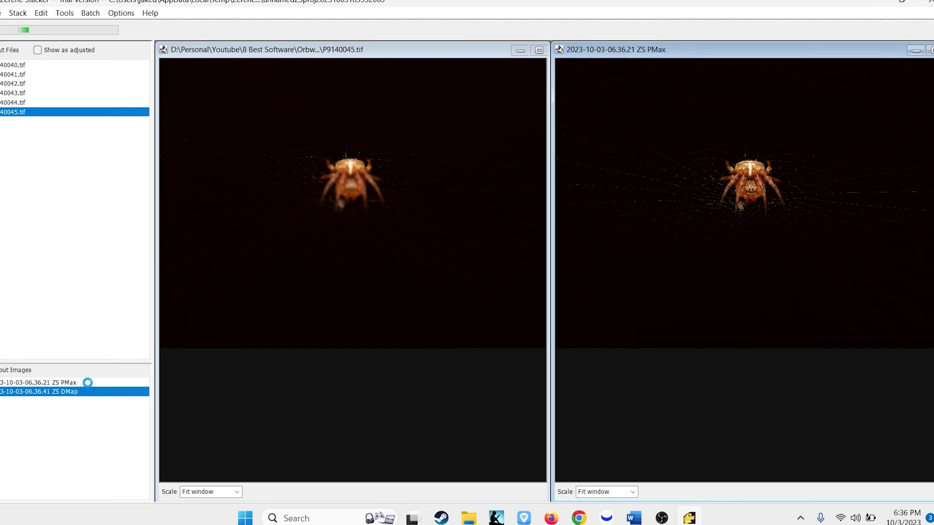
click(88, 384)
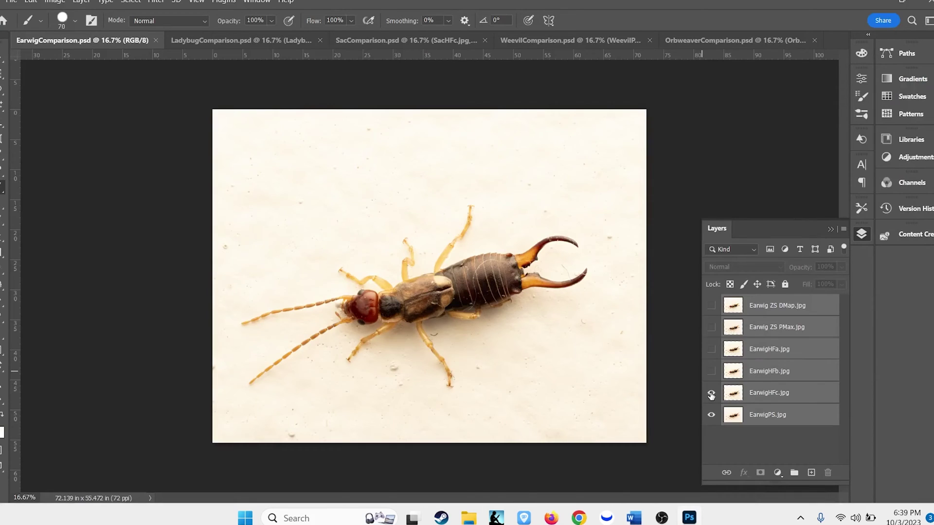
Step: In Photoshop, hide the EarwigHFc.jpg layer in EarwigComparison.psd to show the EarwigPS.jpg layer
click(711, 394)
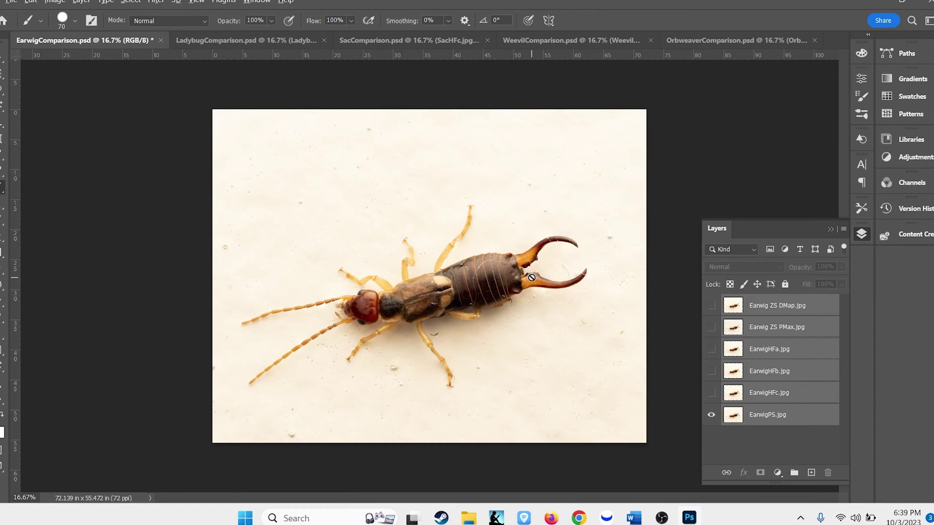
Step: Compare the EarwigHFc.jpg and EarwigPS.jpg layers on the earwig's abdomen by switching EarwigHFc.jpg's visibility on and off
scroll(532, 278, up, 5)
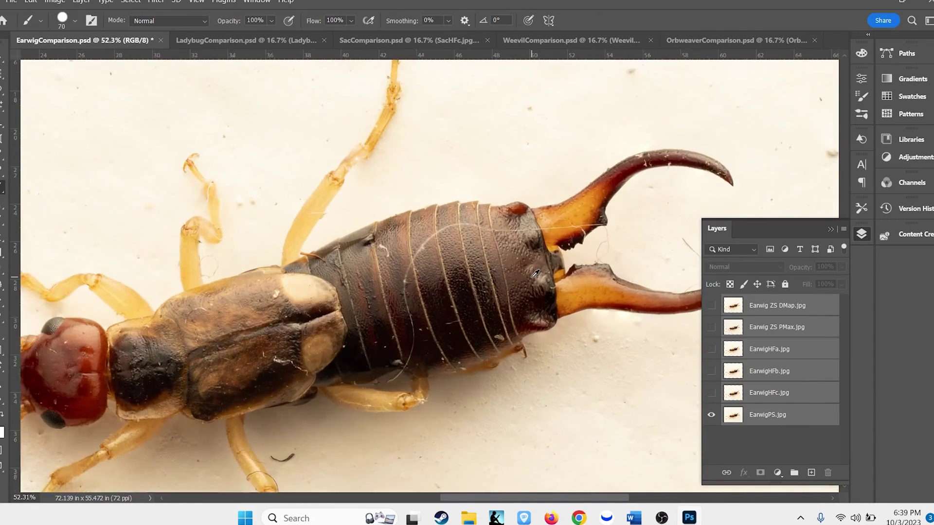
scroll(535, 273, up, 2)
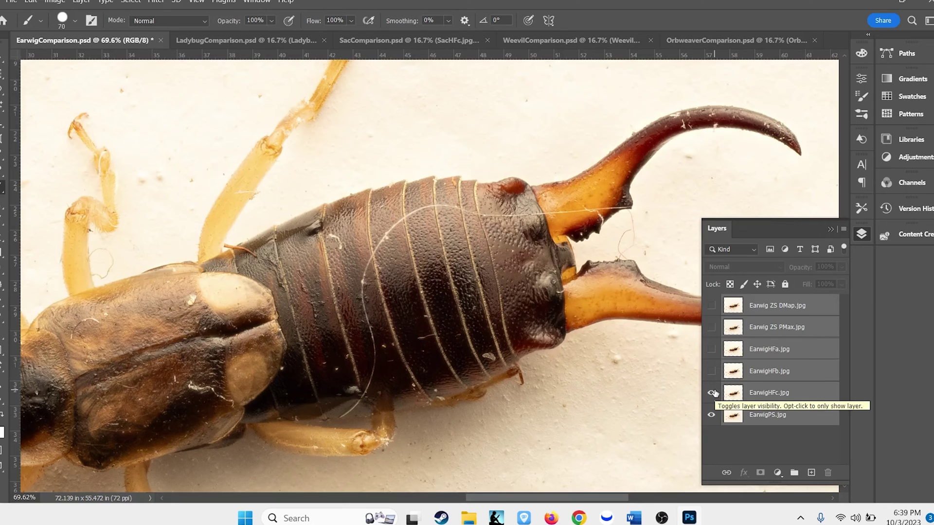
click(711, 392)
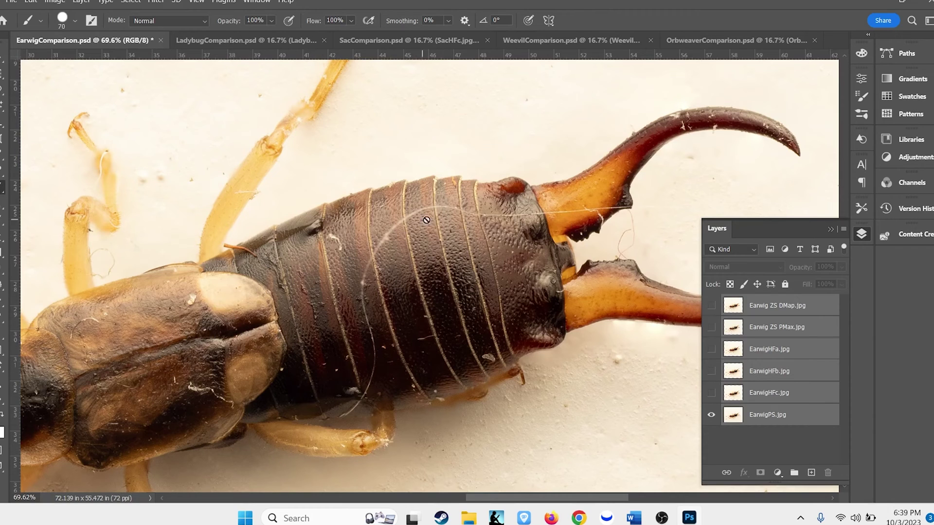
click(713, 396)
click(713, 396)
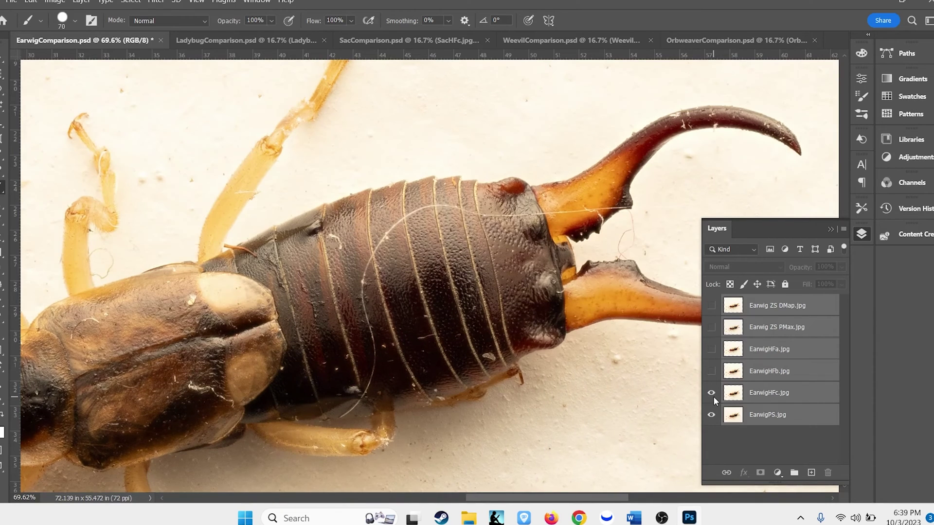
click(713, 396)
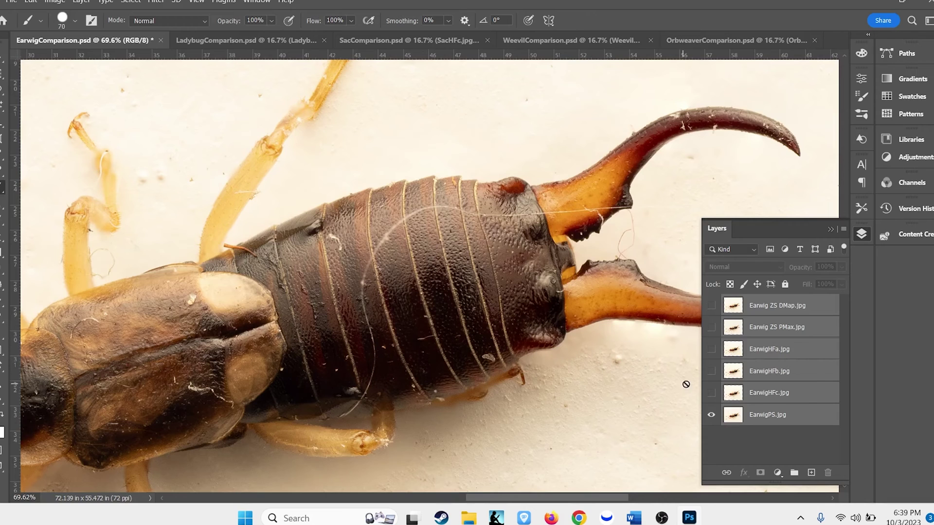
Step: Show the EarwigHFc, EarwigHFb, EarwigHFa, Earwig ZS PMax and Earwig ZS DMap layers one after another over the abdomen
click(712, 395)
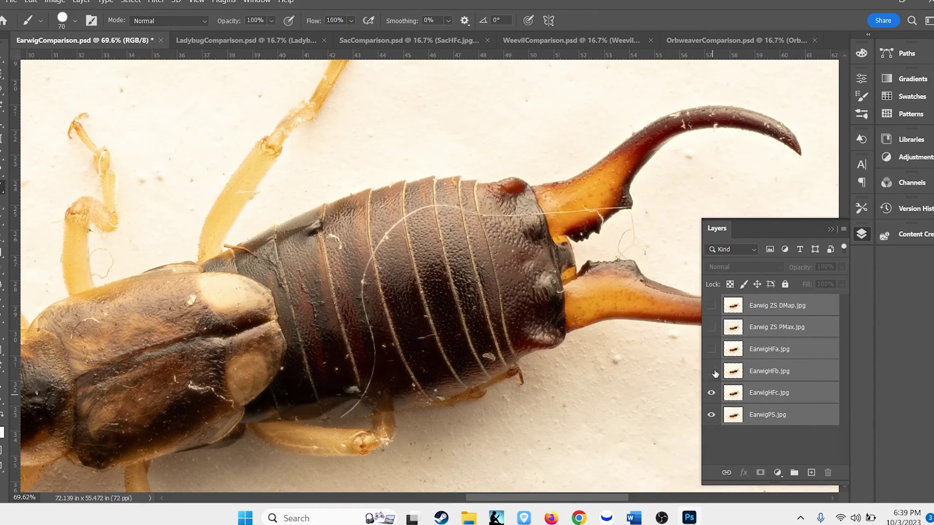
click(713, 371)
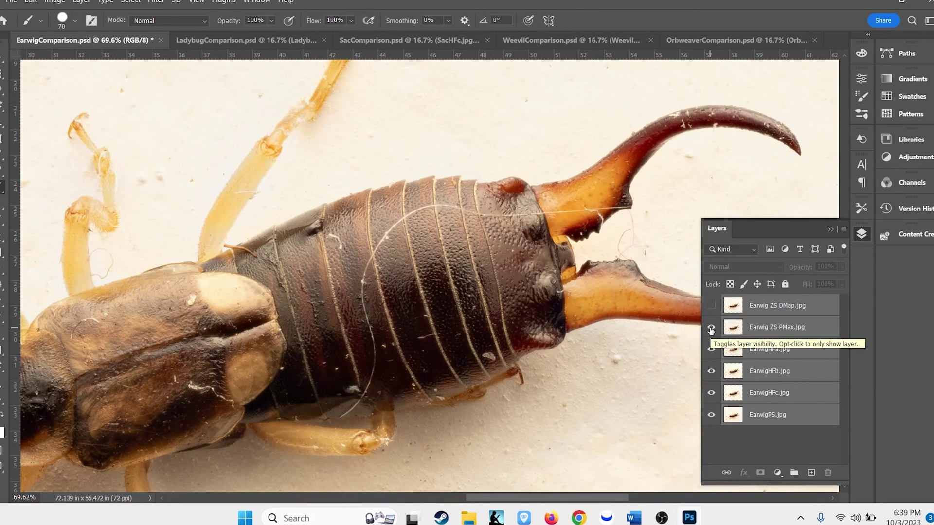
click(713, 306)
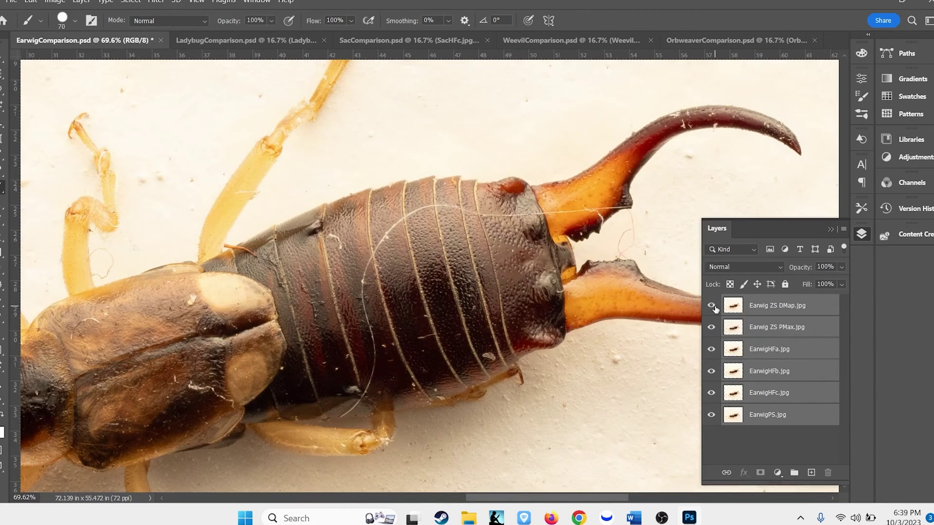
Step: Hide every layer above EarwigPS.jpg and repeatedly alternate EarwigHFc.jpg's visibility to compare both on the head and thorax, leaving EarwigHFc.jpg shown
scroll(450, 362, down, 3)
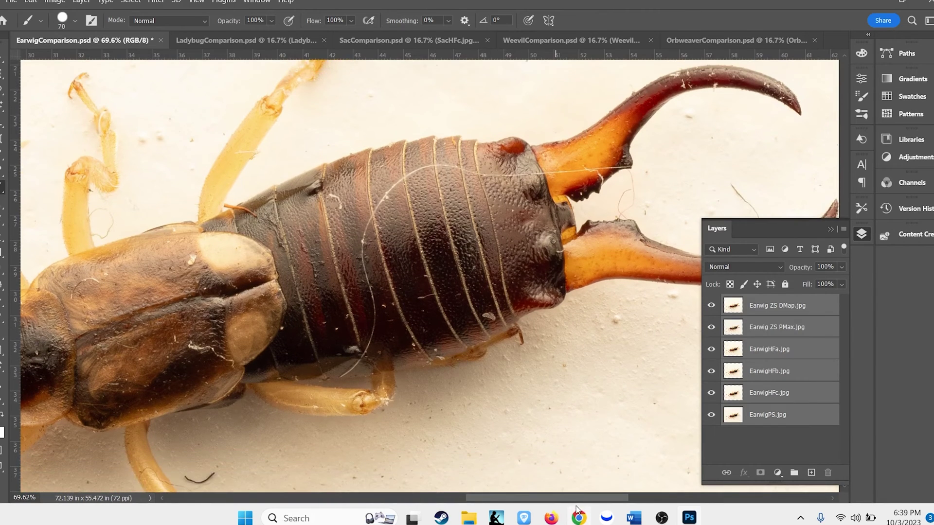
drag(577, 498, 510, 484)
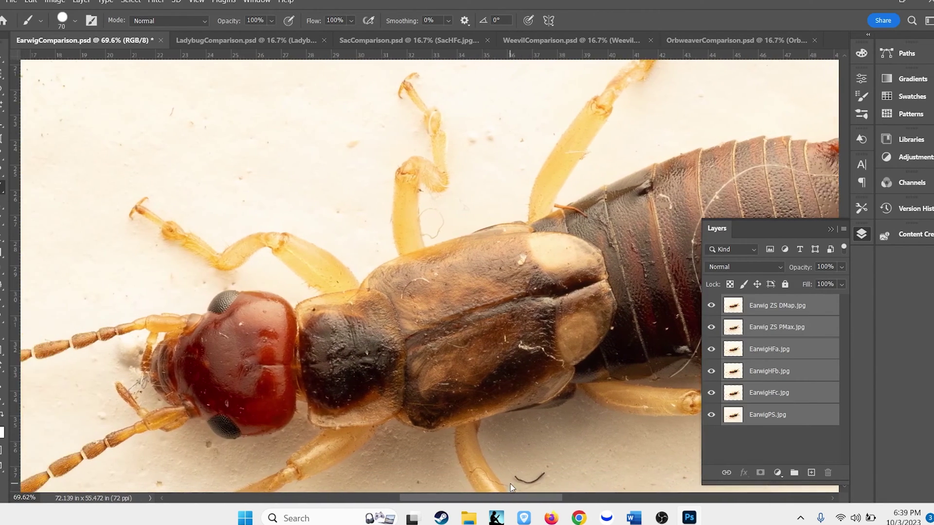
drag(711, 397, 711, 305)
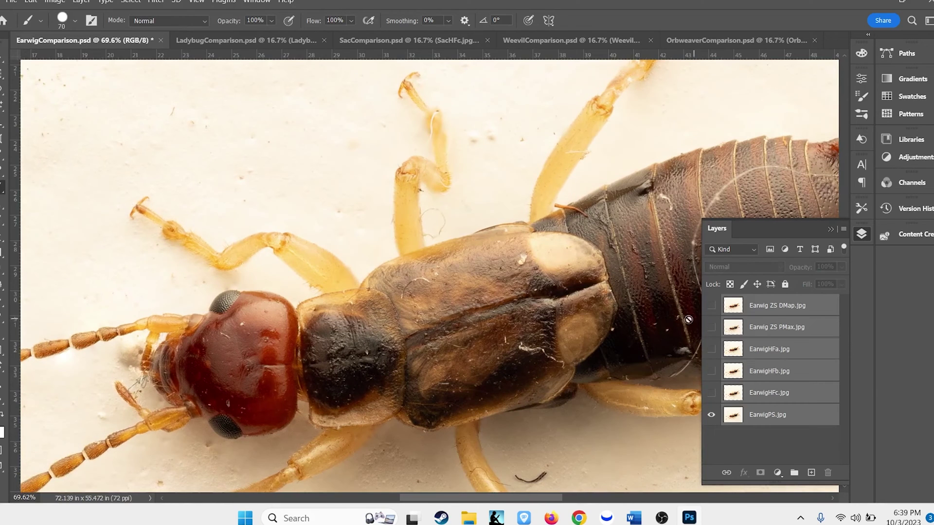
click(713, 393)
click(712, 392)
click(713, 392)
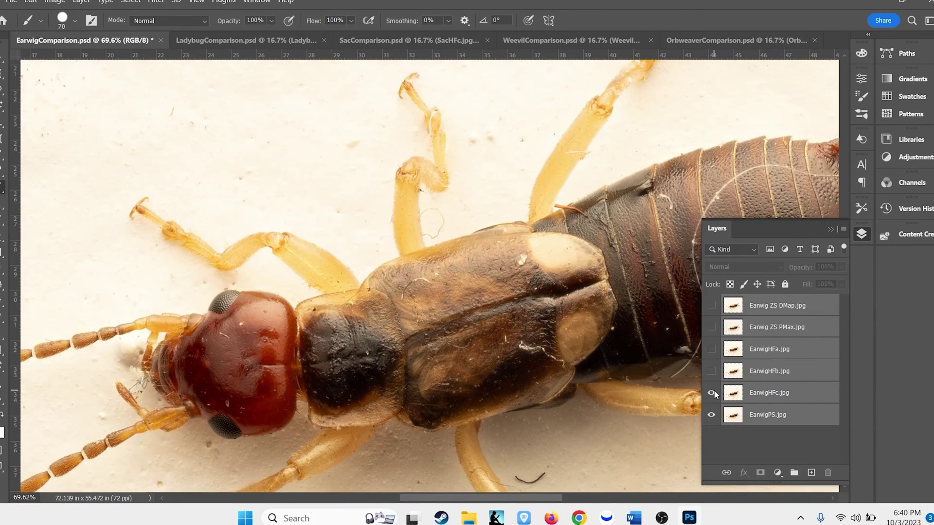
click(713, 393)
click(712, 393)
click(712, 393)
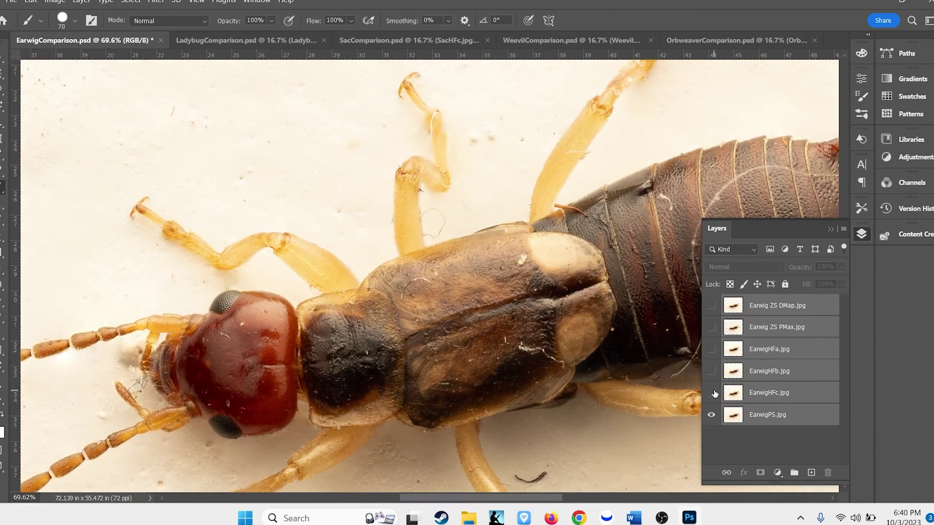
click(712, 393)
click(712, 392)
click(712, 393)
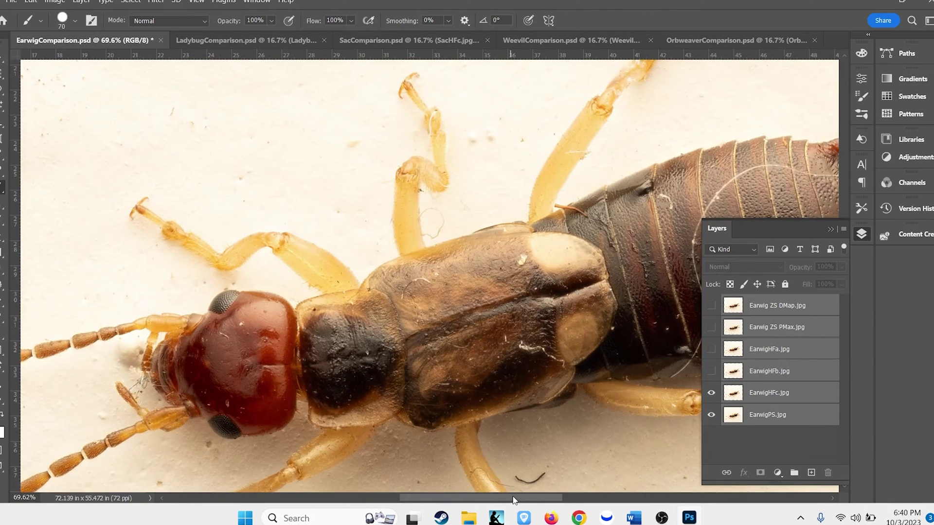
Step: Compare the Earwig ZS DMap and Earwig ZS PMax layers against EarwigHFc.jpg on the wing cases and abdomen, leaving both Zerene layers hidden
drag(514, 499, 549, 497)
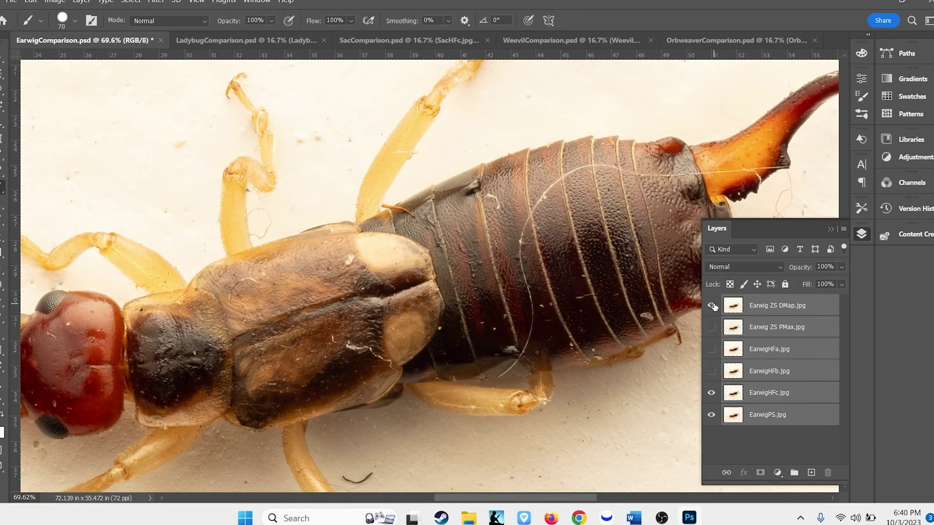
click(712, 305)
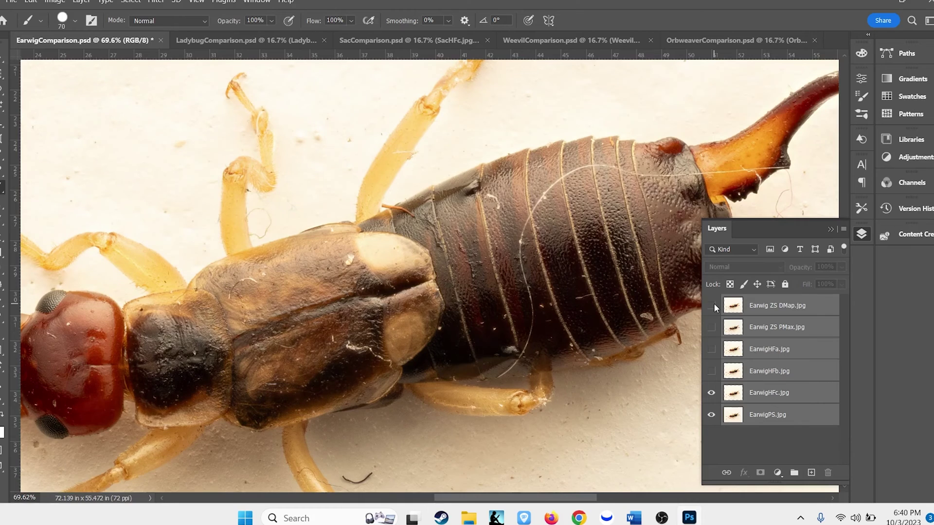
click(711, 305)
click(711, 328)
click(712, 330)
click(718, 308)
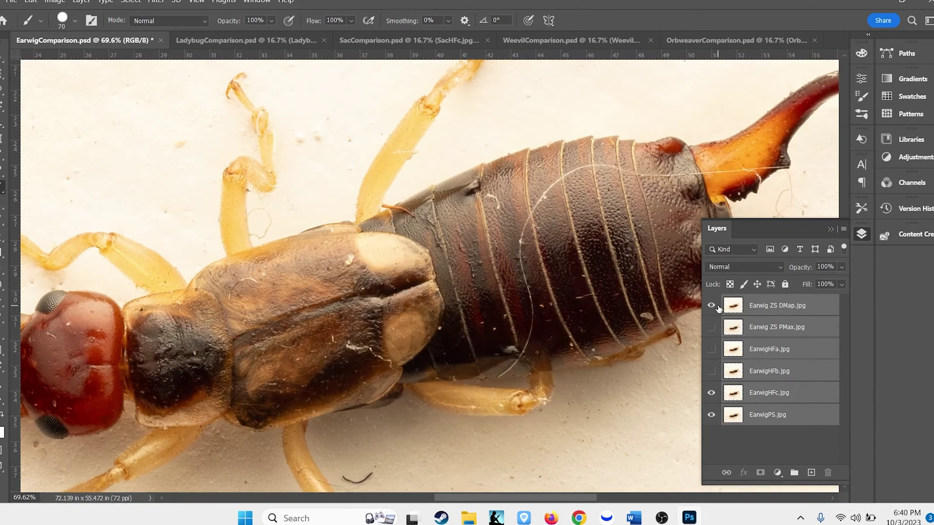
click(718, 309)
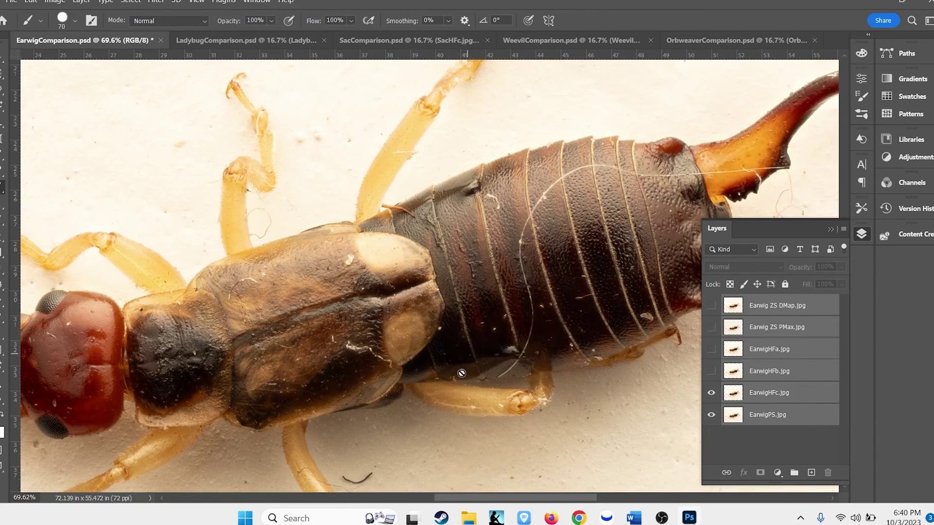
scroll(481, 370, down, 5)
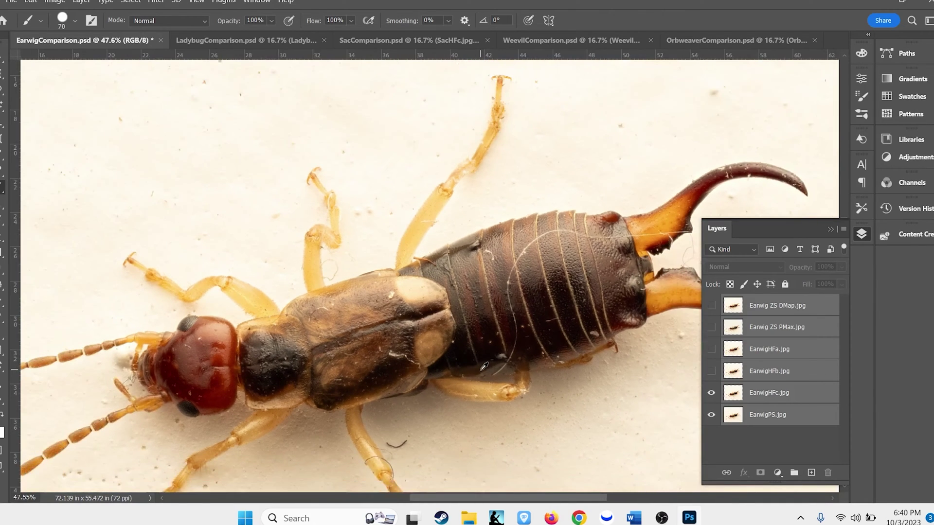
scroll(491, 377, down, 1)
scroll(499, 383, down, 2)
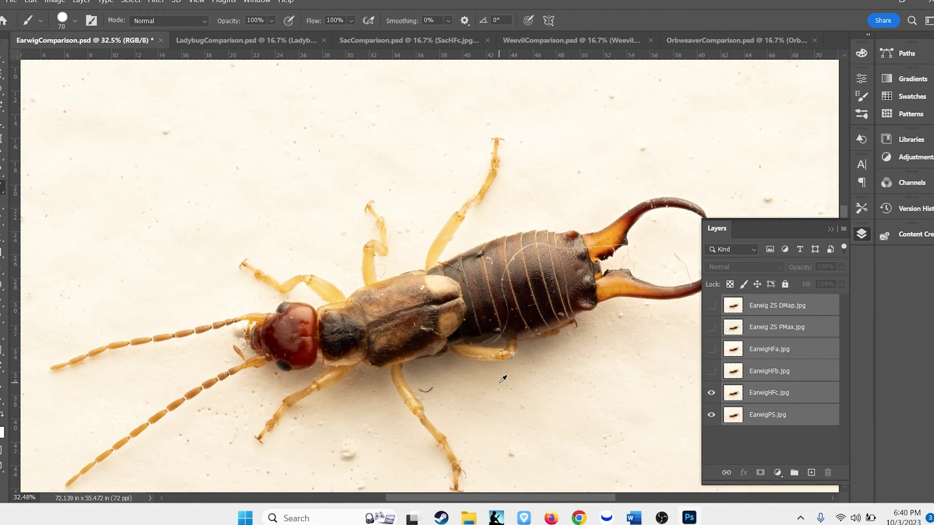
Step: Switch to LadybugComparison.psd and compare LadyBugHFc.jpg with LadybugPS.jpg by repeatedly alternating the LadyBugHFc.jpg layer's visibility
click(247, 41)
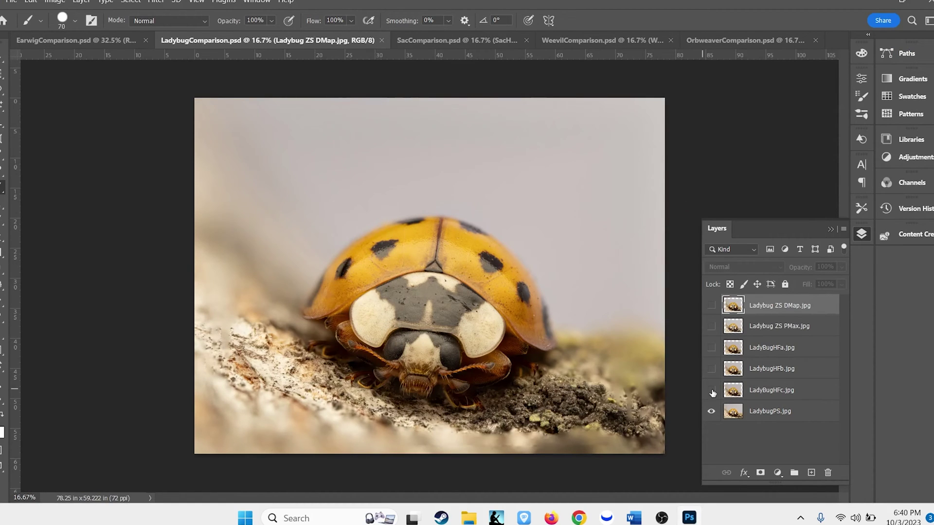
scroll(458, 360, up, 5)
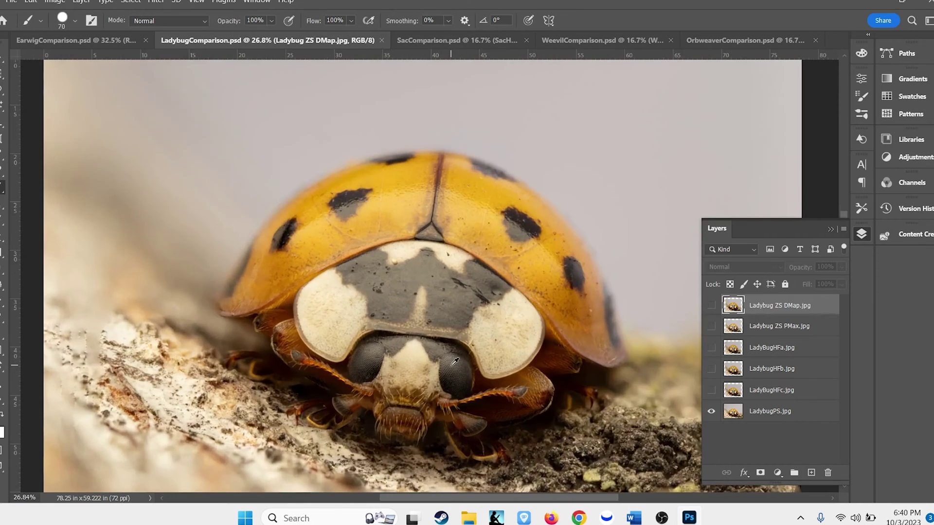
scroll(457, 360, up, 1)
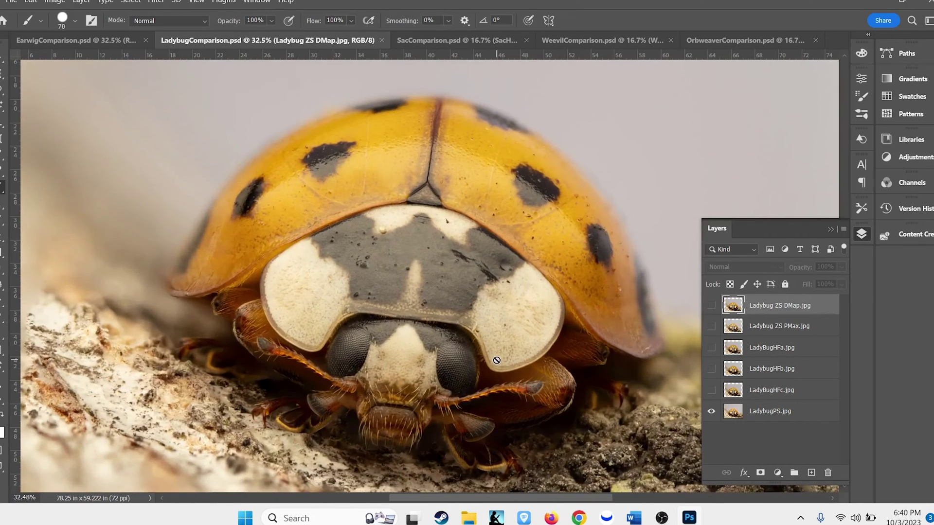
click(711, 390)
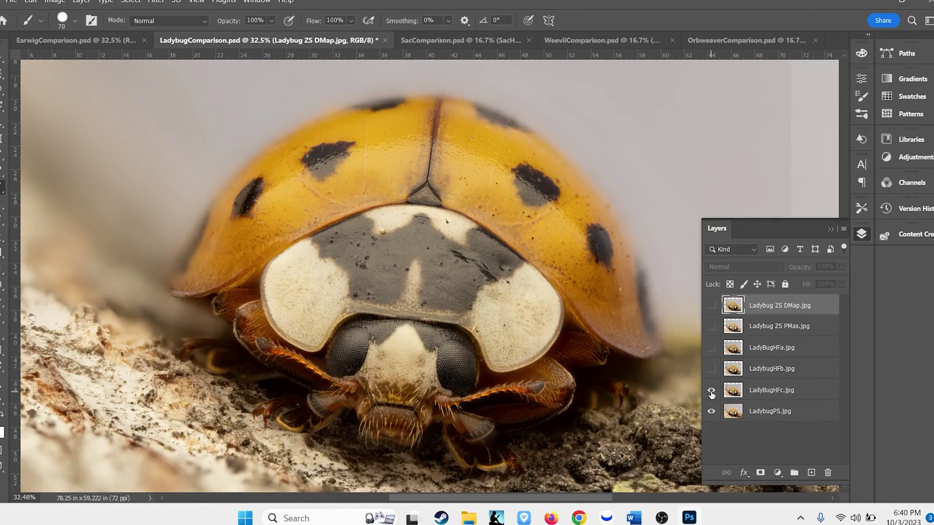
click(712, 390)
click(711, 391)
click(711, 391)
click(711, 391)
click(712, 391)
Step: Show the LadyBugHFc, LadybugHFb, LadyBugHFa, Ladybug ZS PMax and Ladybug ZS DMap layers one after another
click(711, 392)
click(710, 326)
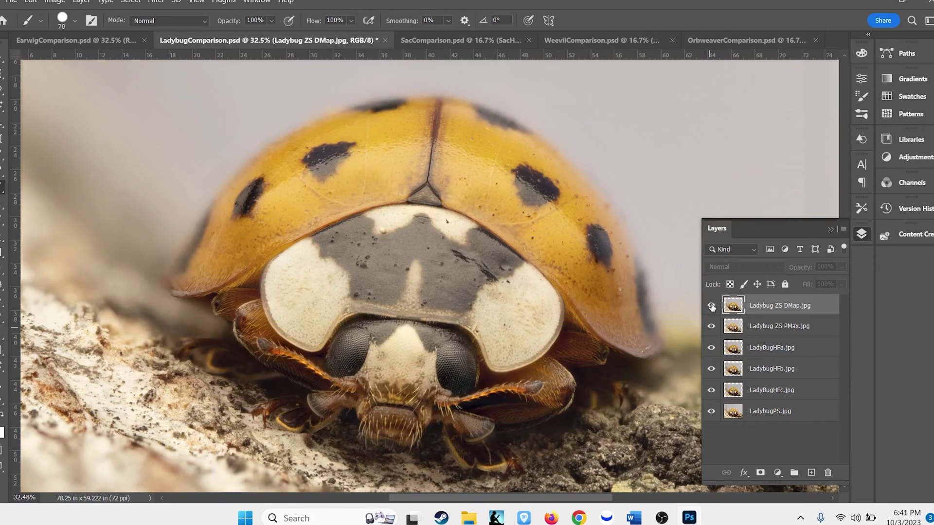
click(711, 306)
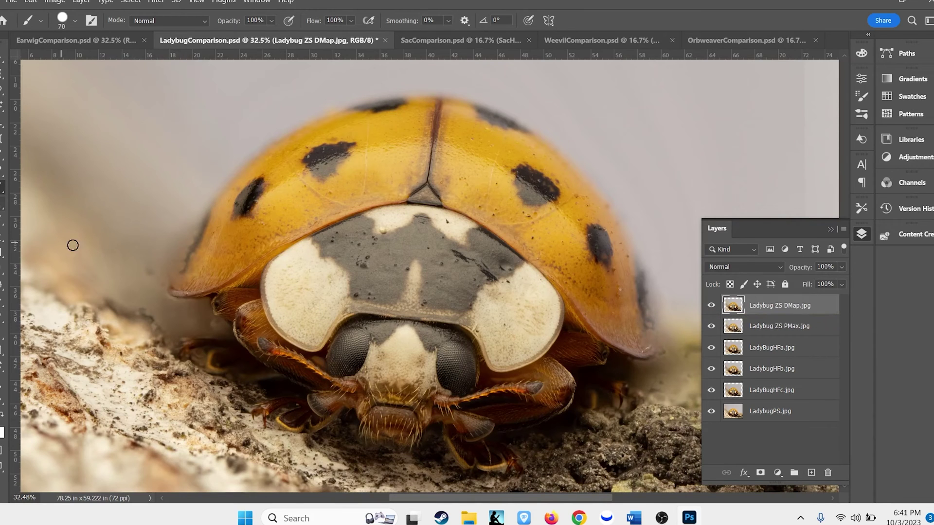
Step: Hide Ladybug ZS PMax.jpg and compare Ladybug ZS DMap.jpg with LadyBugHFa.jpg along the wing-case edge on the left of the image
scroll(151, 280, up, 2)
scroll(151, 280, up, 4)
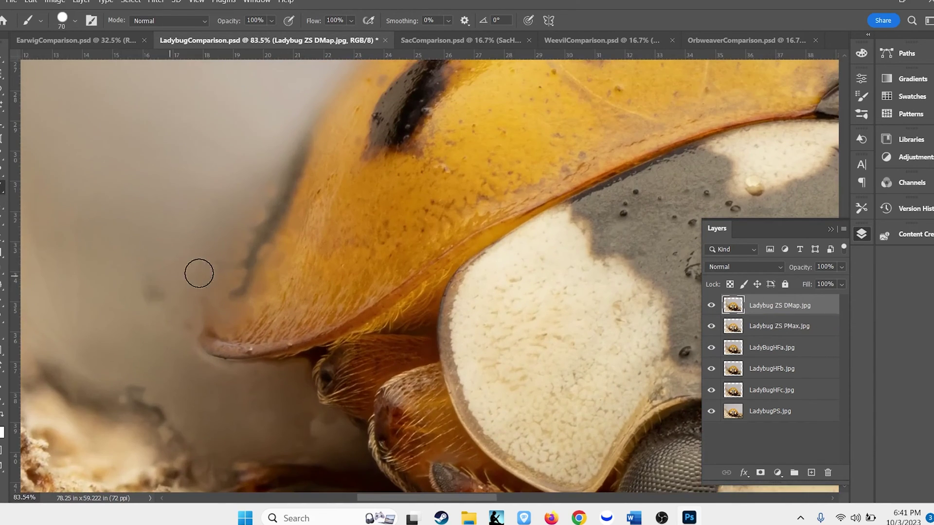
click(711, 307)
click(711, 325)
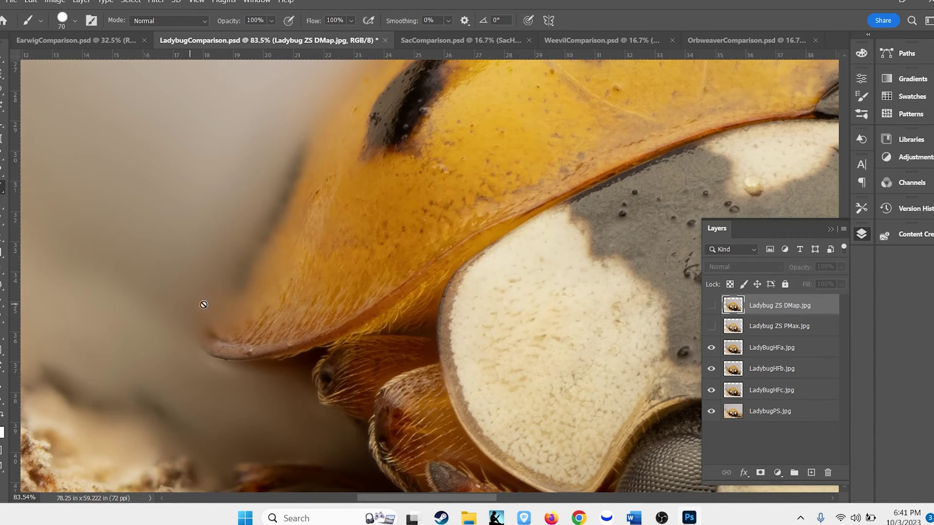
click(711, 306)
click(711, 305)
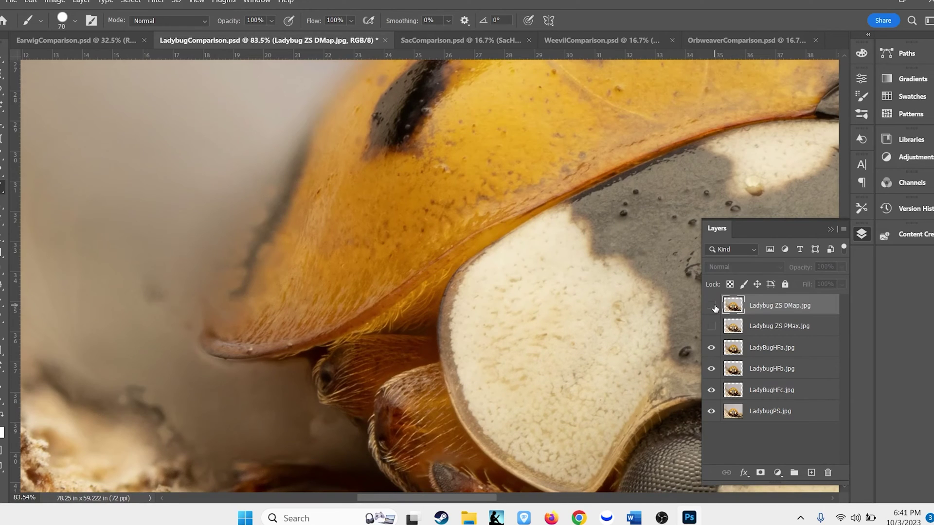
Step: Compare Ladybug ZS DMap.jpg with LadyBugHFa.jpg along the opposite wing-case edge, leaving the DMap layer hidden
scroll(567, 260, down, 6)
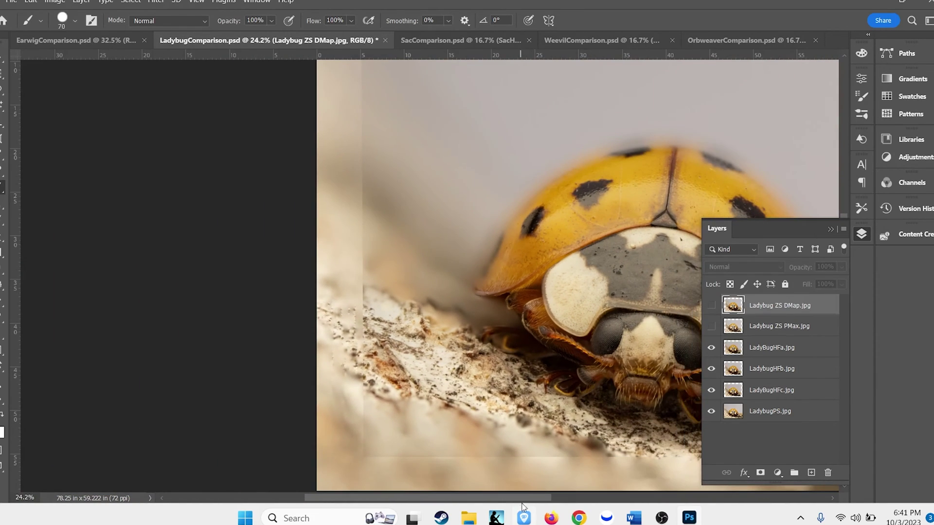
scroll(541, 278, up, 4)
scroll(541, 277, up, 3)
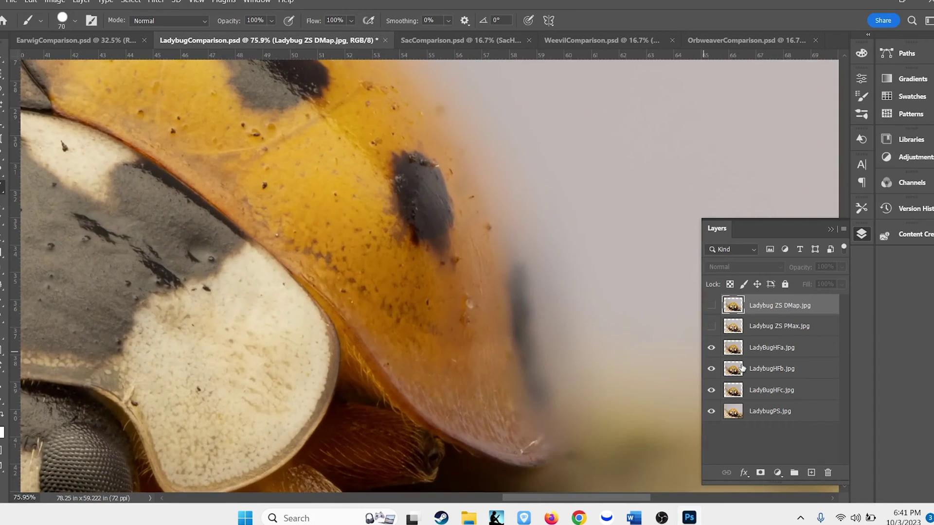
click(712, 306)
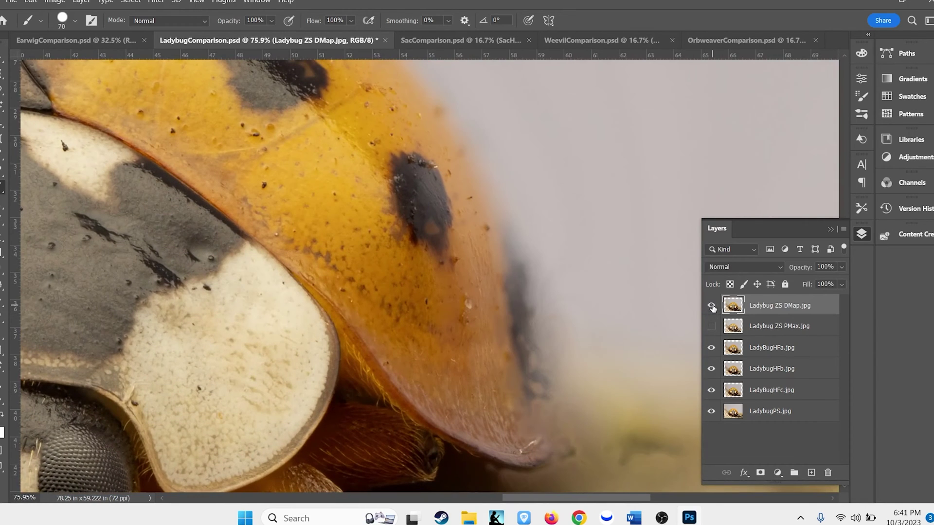
click(711, 306)
click(712, 306)
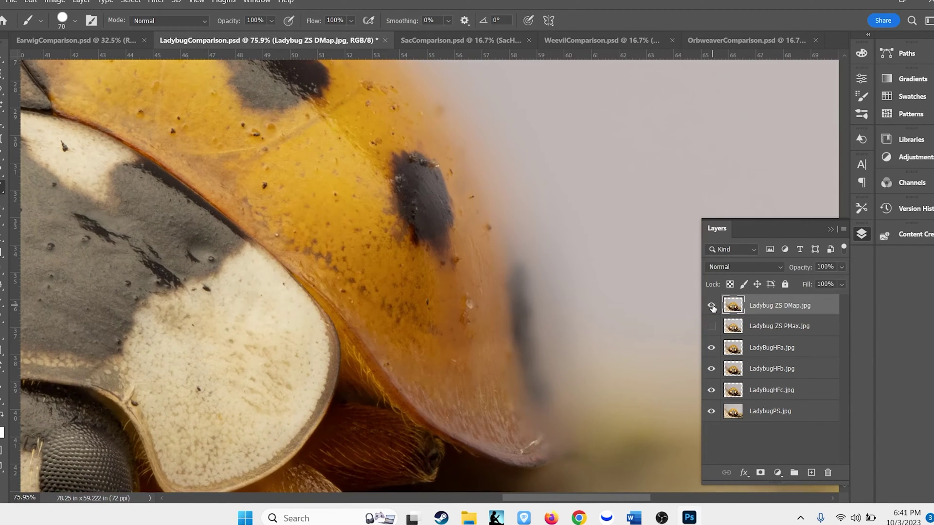
click(712, 306)
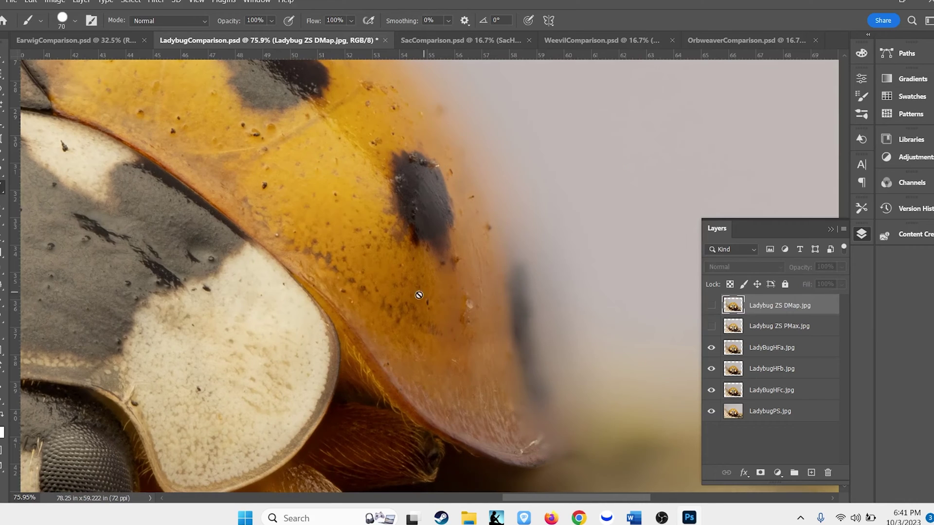
scroll(390, 306, down, 5)
scroll(200, 445, down, 3)
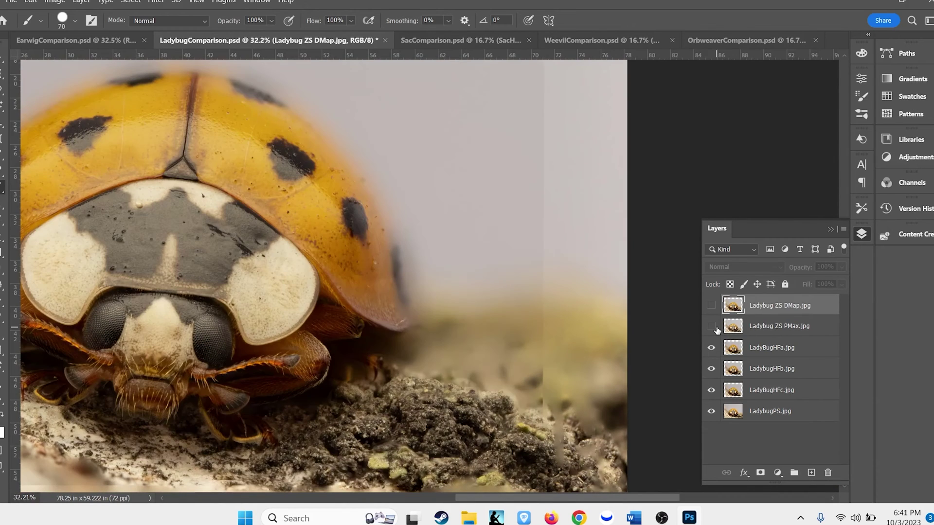
Step: Compare Ladybug ZS PMax.jpg with LadyBugHFa.jpg, and hide the PMax, LadyBugHFa.jpg and LadyBugHFb.jpg layers
click(712, 327)
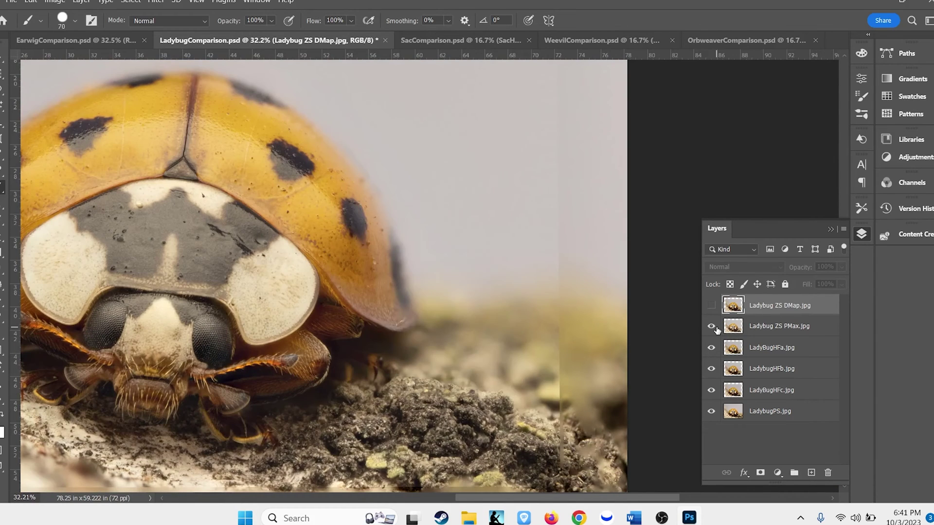
click(712, 326)
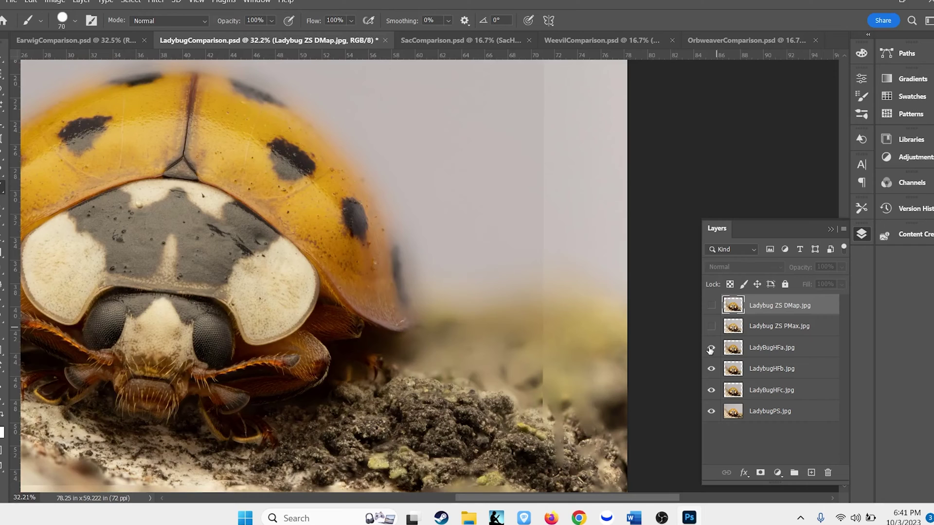
click(711, 348)
click(711, 368)
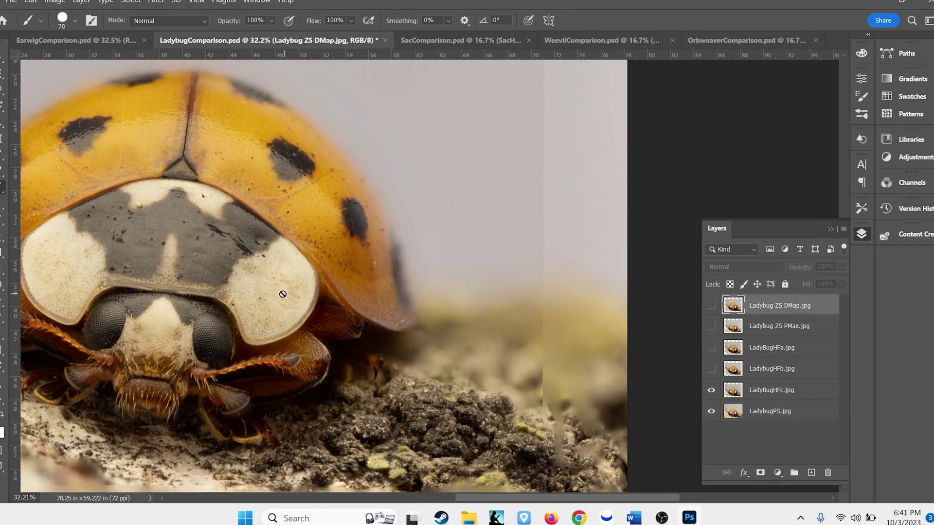
Step: Compare Ladybug ZS PMax.jpg with LadyBugHFc.jpg across the whole ladybug by alternating the PMax layer's visibility
drag(516, 497, 478, 504)
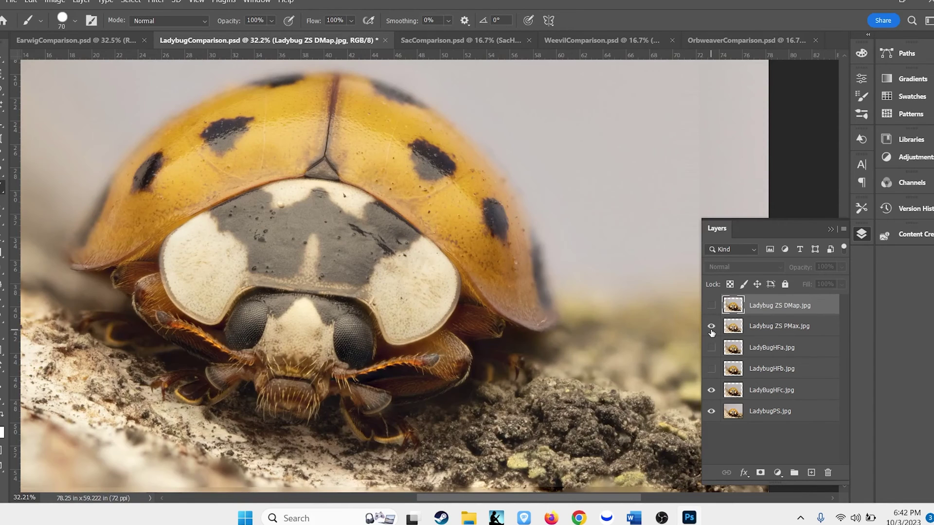
click(711, 327)
click(712, 328)
Step: Switch to SacComparison.psd and view SacHFc.jpg, SacHFb.jpg and SacHFa.jpg in turn over SacSpiderPS.jpg, hiding all three again
key(ctrl+Tab)
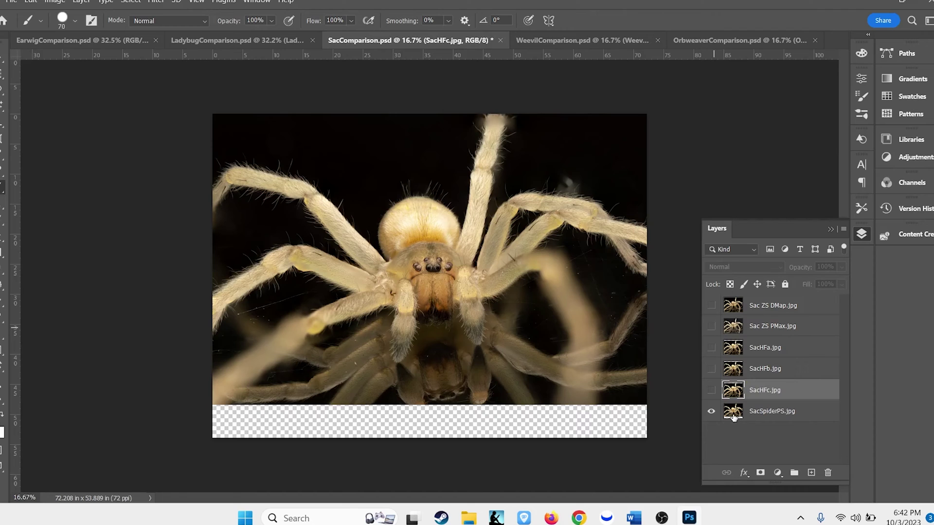
click(712, 392)
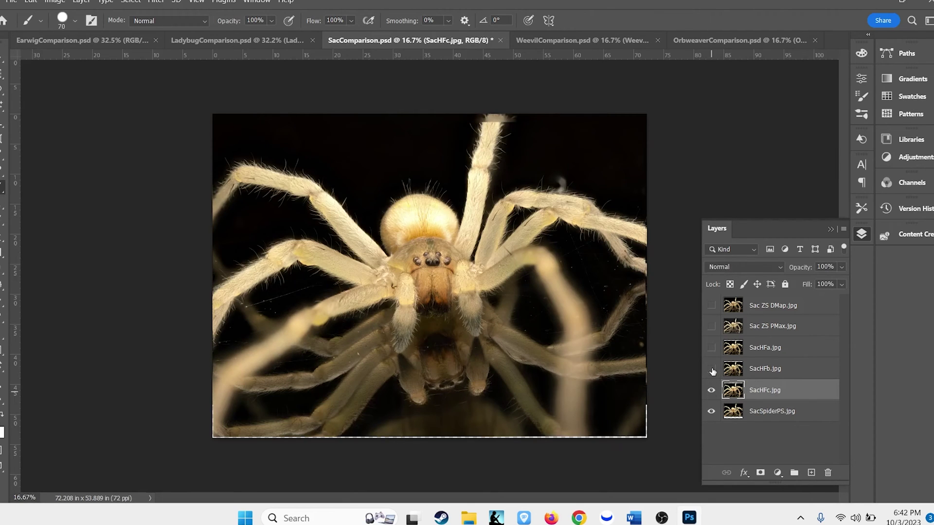
click(711, 370)
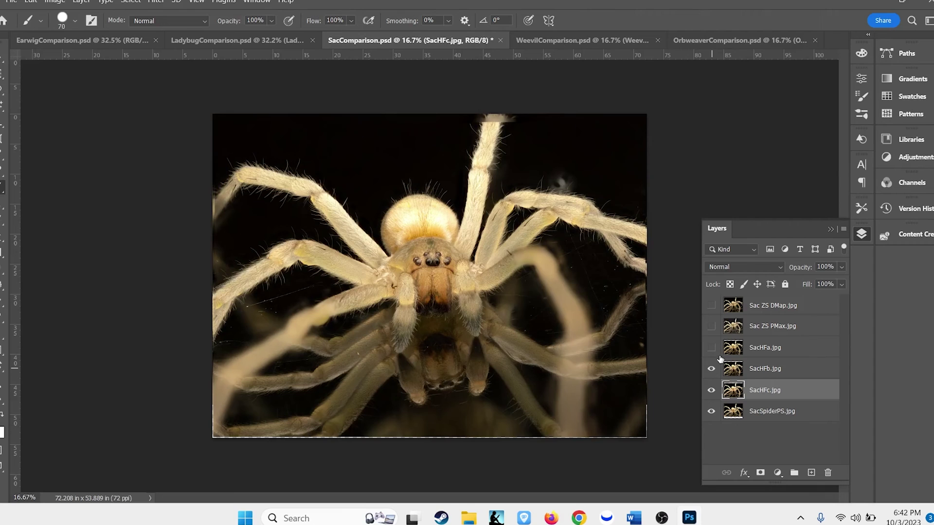
click(712, 348)
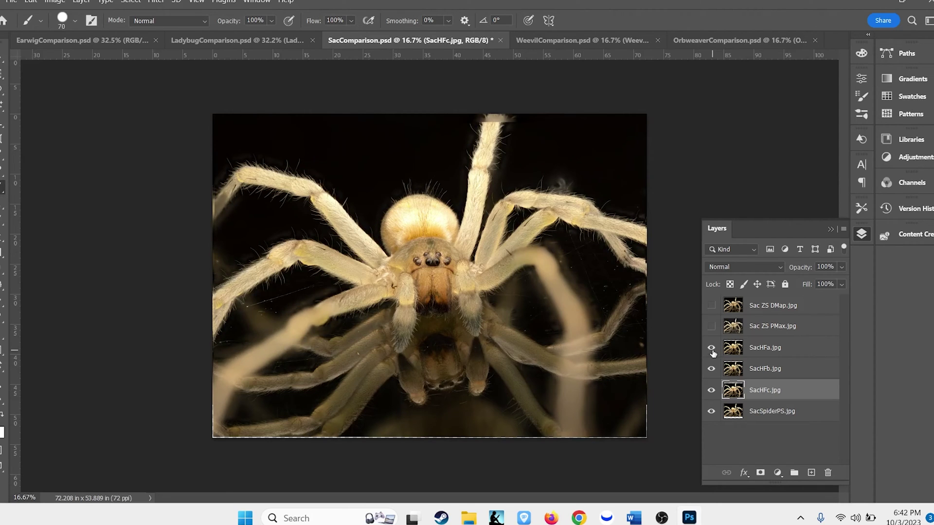
click(718, 372)
click(713, 391)
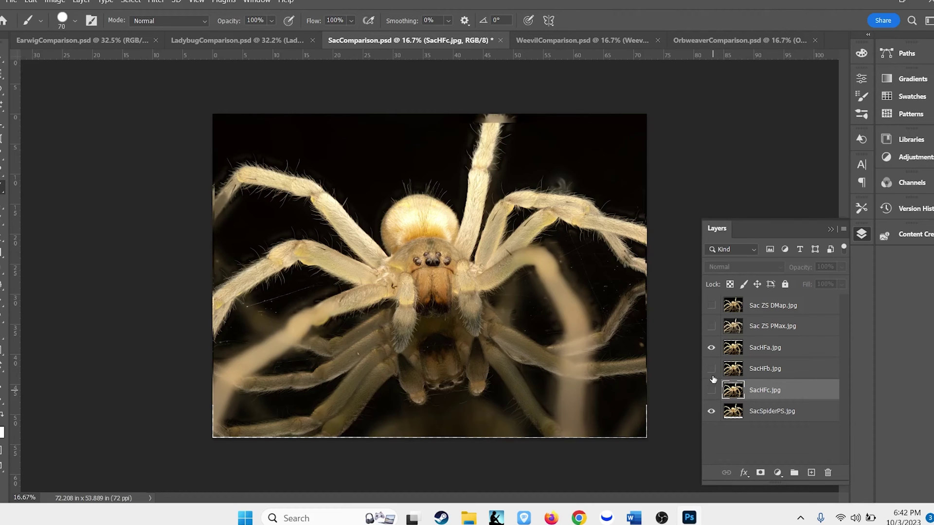
click(712, 349)
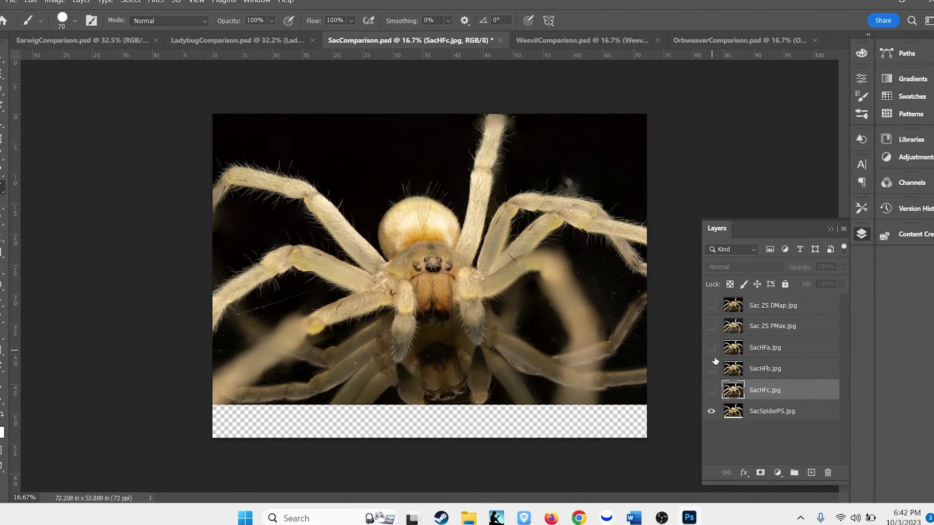
Step: Compare SacHFb.jpg and SacHFa.jpg with SacHFc.jpg by alternating their visibility, leaving only SacHFc.jpg shown above SacSpiderPS.jpg
click(711, 372)
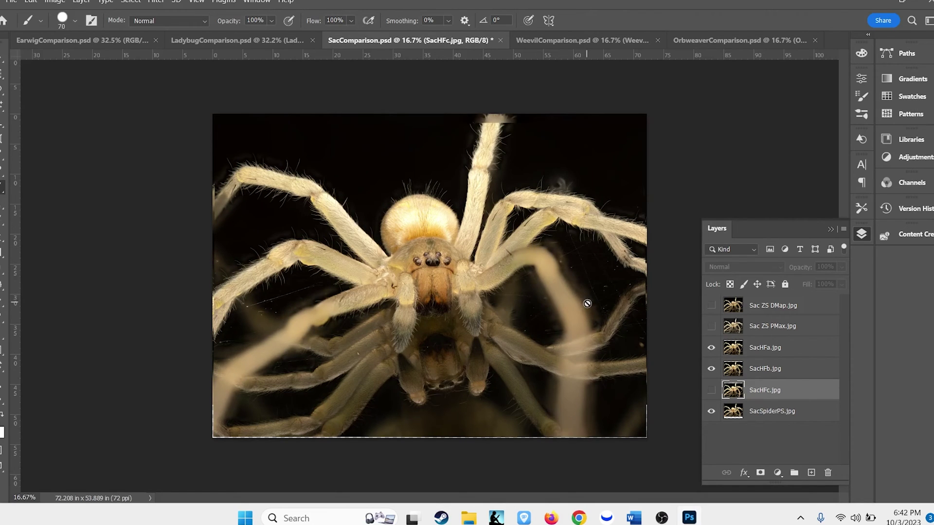
click(712, 348)
click(711, 390)
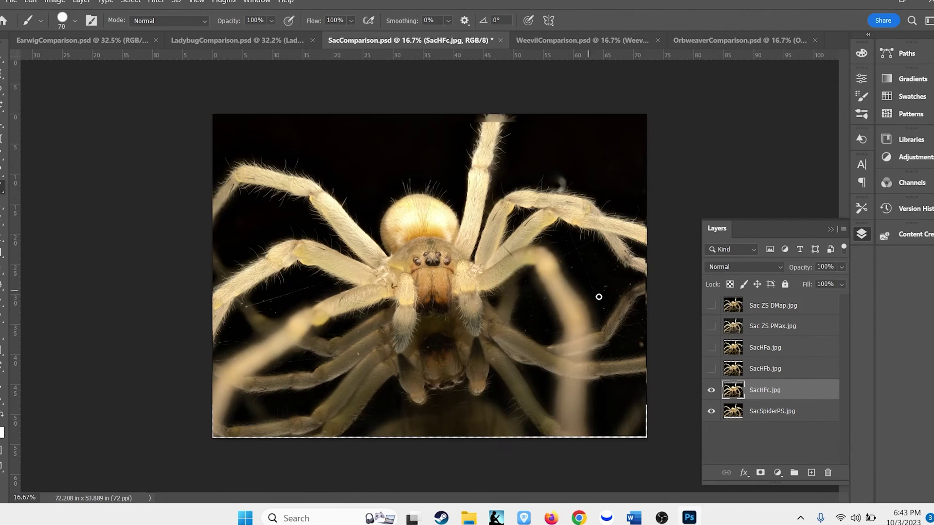
click(712, 368)
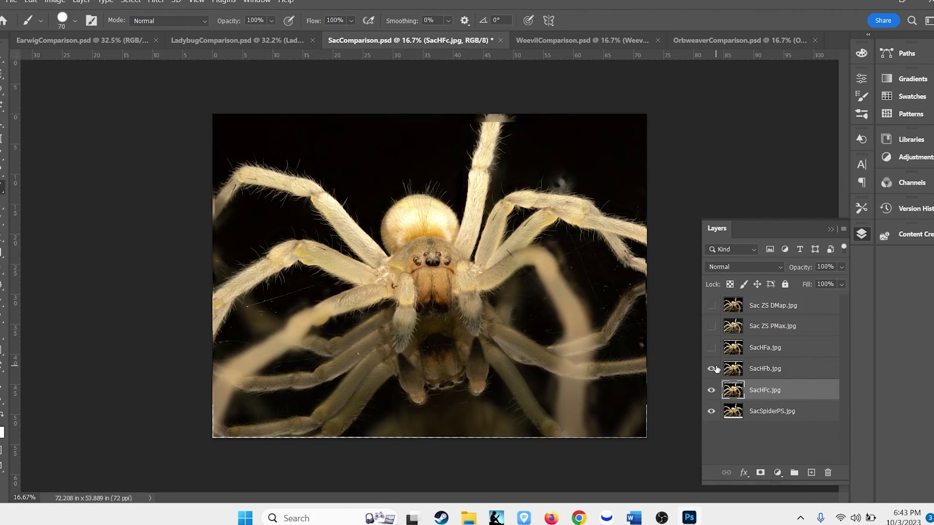
click(712, 369)
click(712, 348)
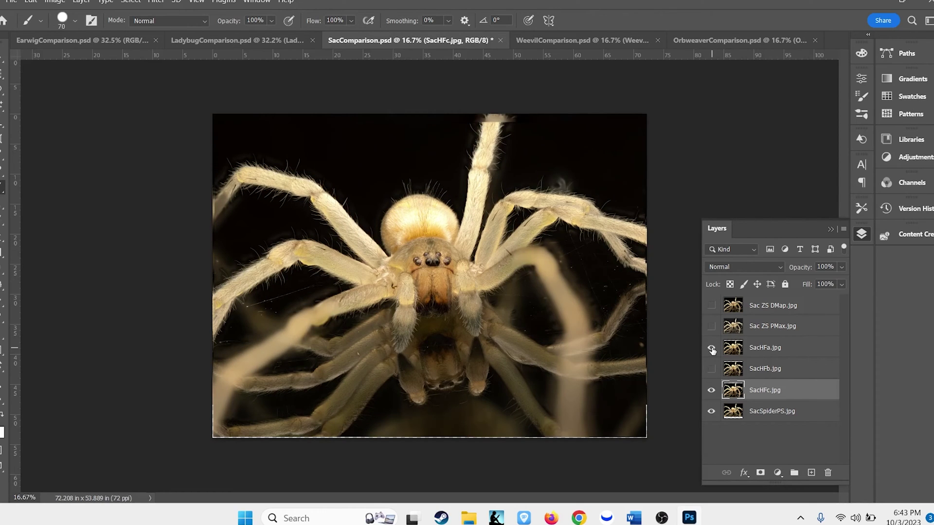
click(712, 349)
Step: View Sac ZS DMap.jpg and Sac ZS PMax.jpg one after the other over SacHFc.jpg, and hide everything except SacSpiderPS.jpg
click(711, 305)
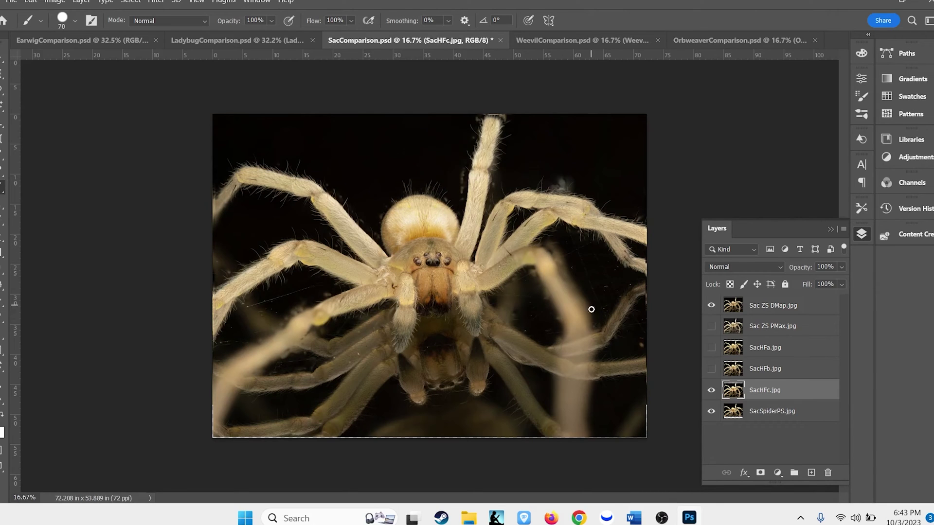
click(711, 305)
click(713, 326)
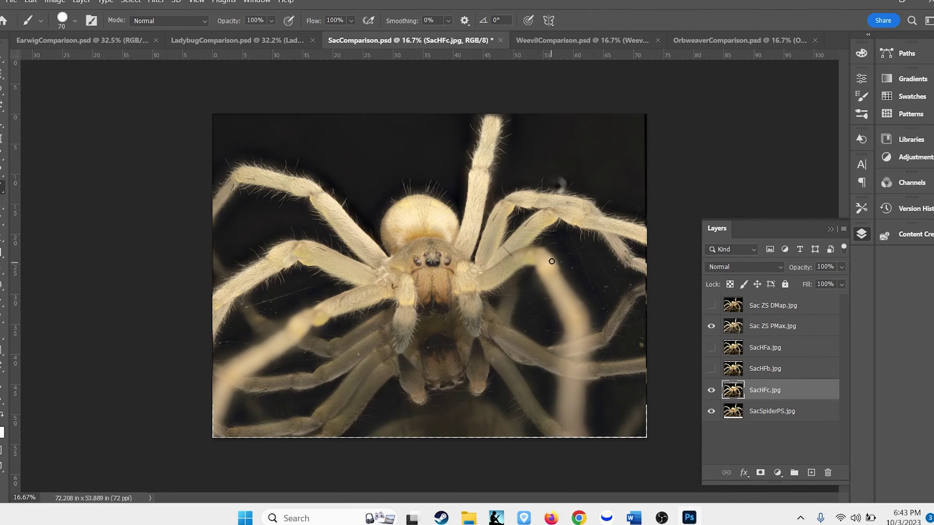
click(711, 326)
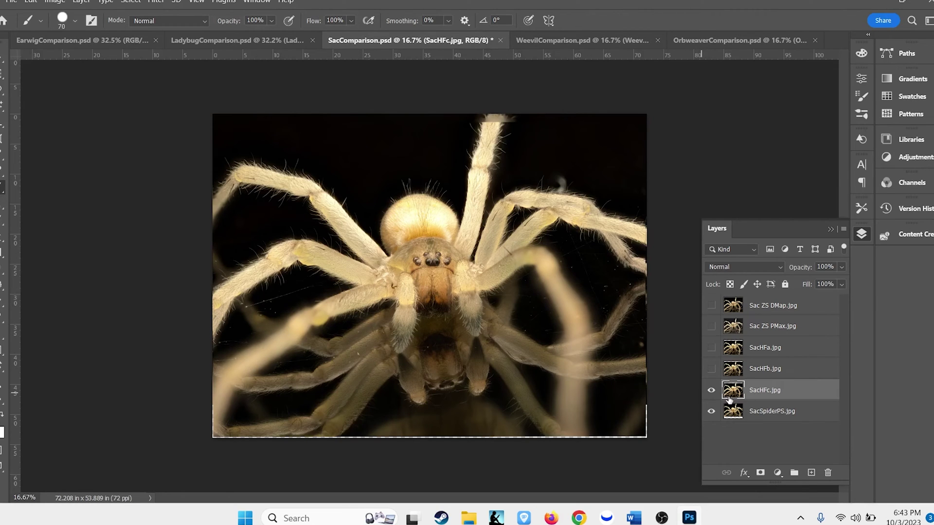
click(711, 391)
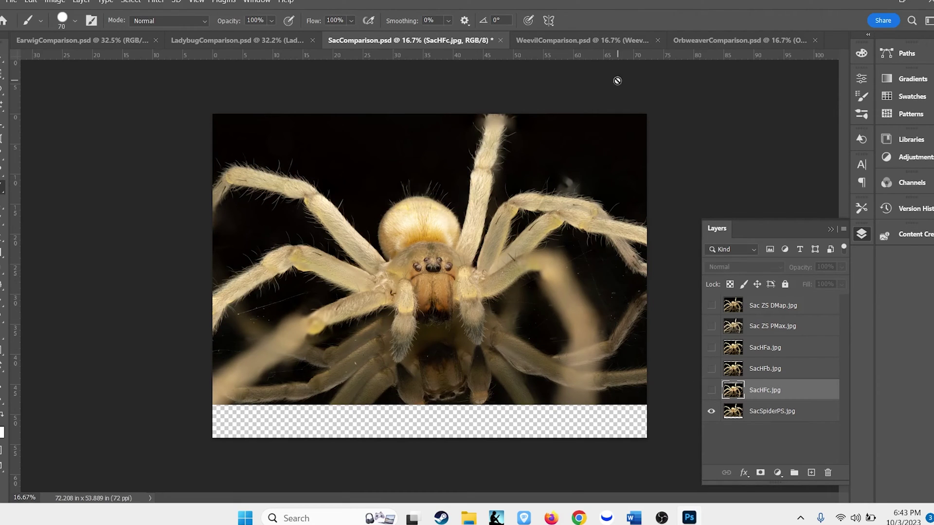
Step: Switch to WeevilComparison.psd and show WeevilHFc.jpg, WeevilHFb.jpg and WeevilHFa.jpg in turn over WeevilPS.jpg, examining the head and legs
click(584, 38)
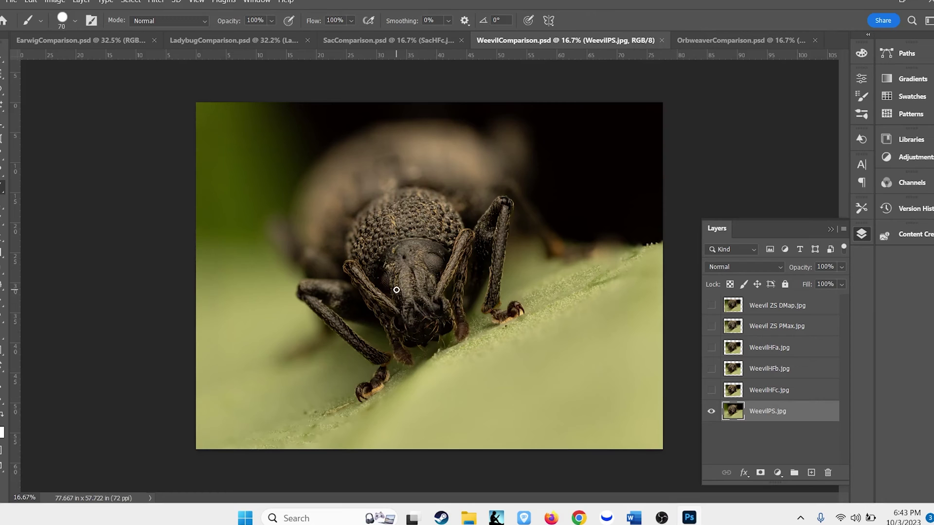
scroll(429, 296, up, 2)
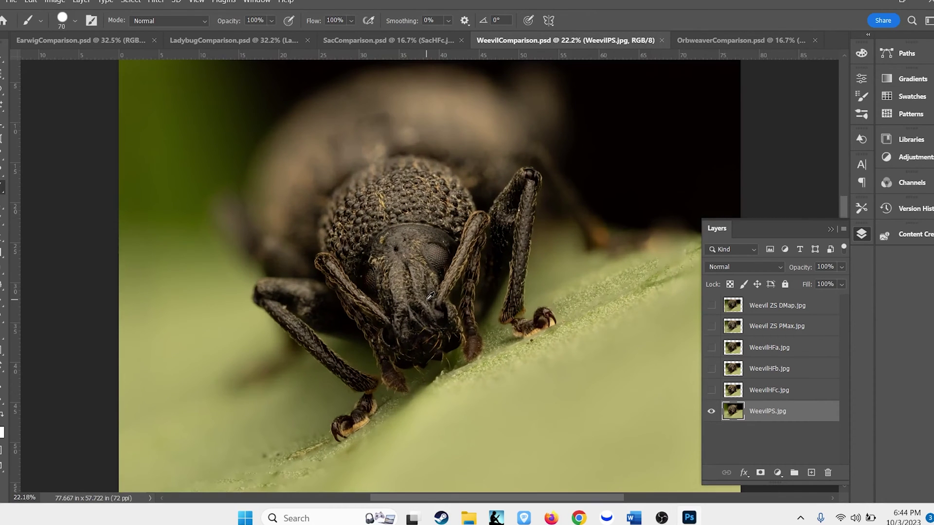
scroll(441, 286, up, 1)
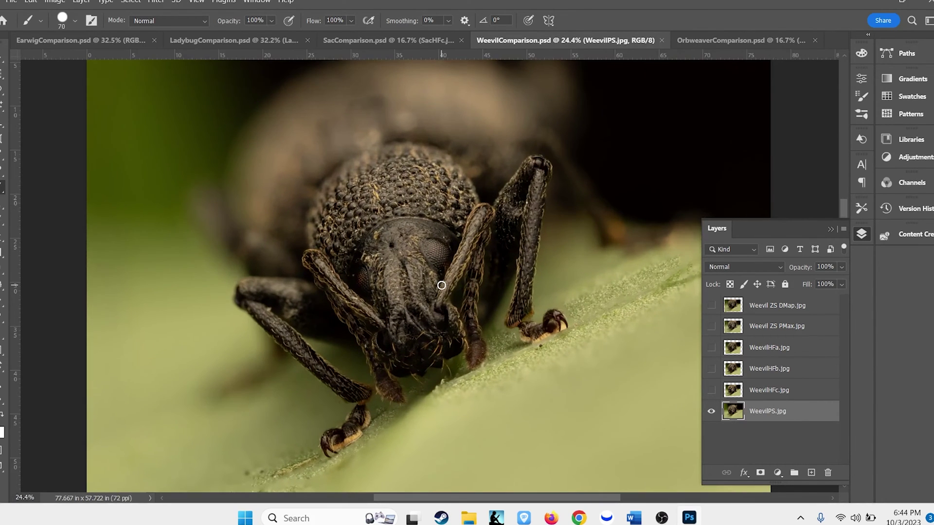
click(711, 392)
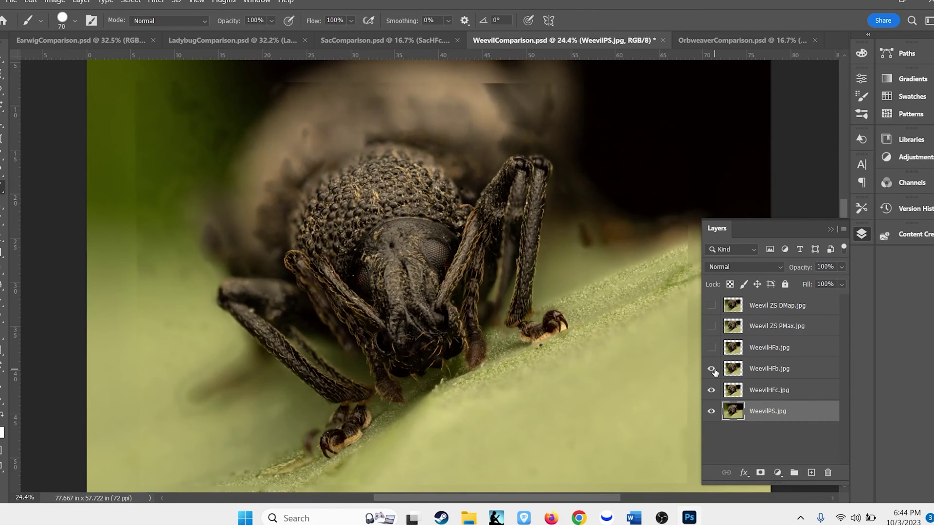
click(712, 348)
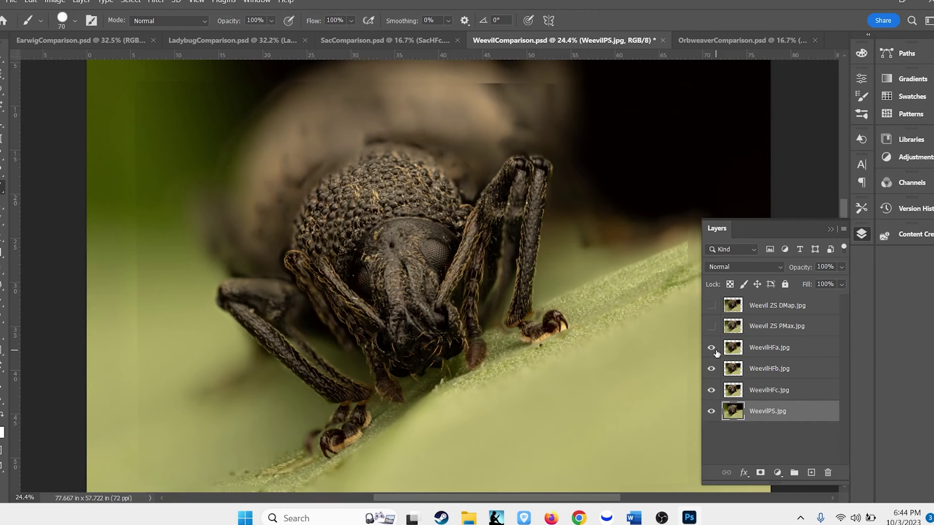
Step: Hide the three WeevilHF layers and show Weevil ZS PMax.jpg over WeevilPS.jpg
click(712, 390)
click(712, 369)
click(710, 346)
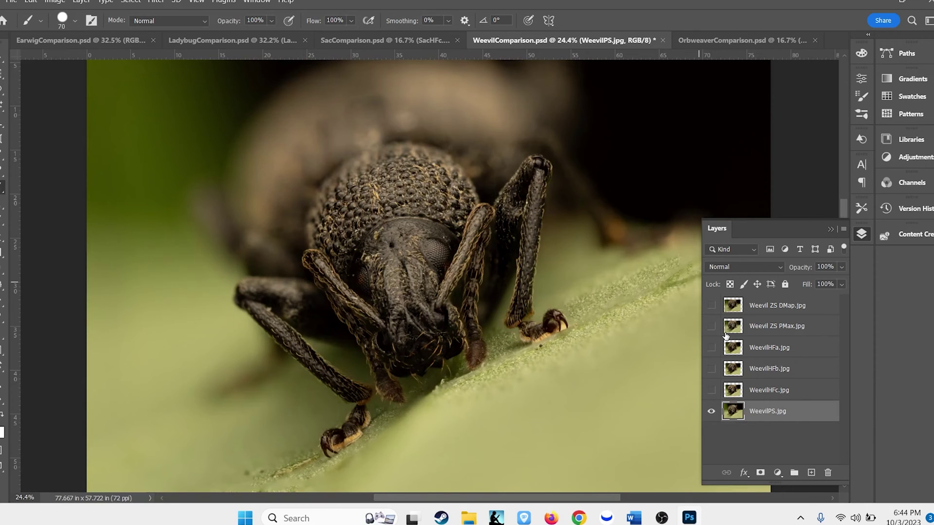
click(711, 326)
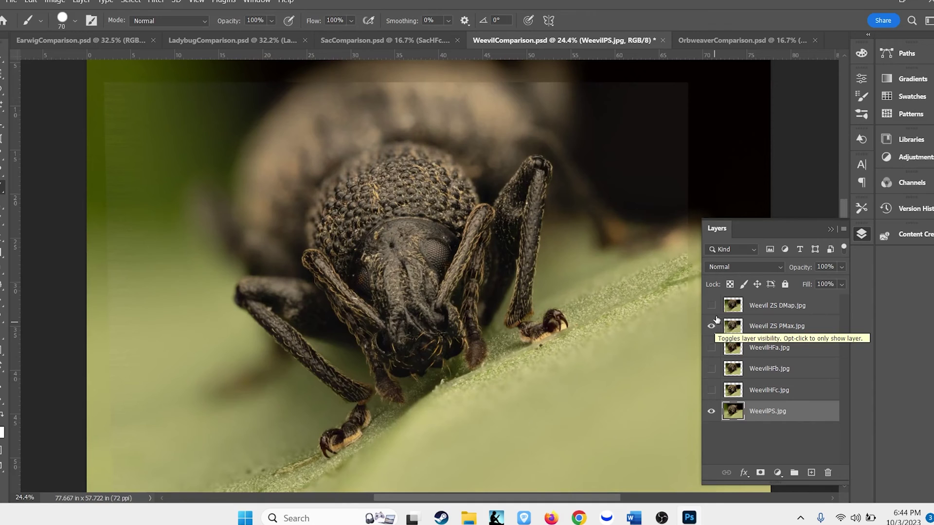
Step: Compare Weevil ZS DMap.jpg with Weevil ZS PMax.jpg by repeatedly alternating the DMap layer's visibility, leaving DMap hidden
click(711, 305)
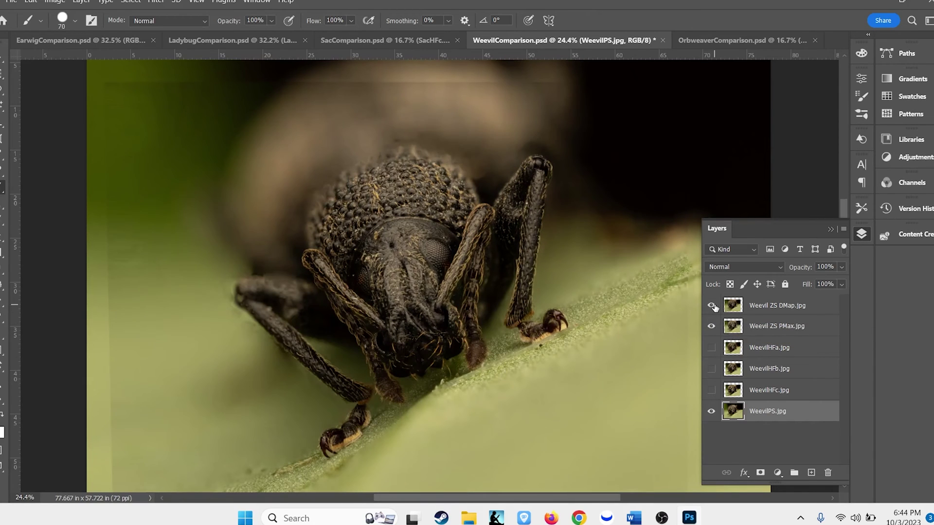
click(711, 306)
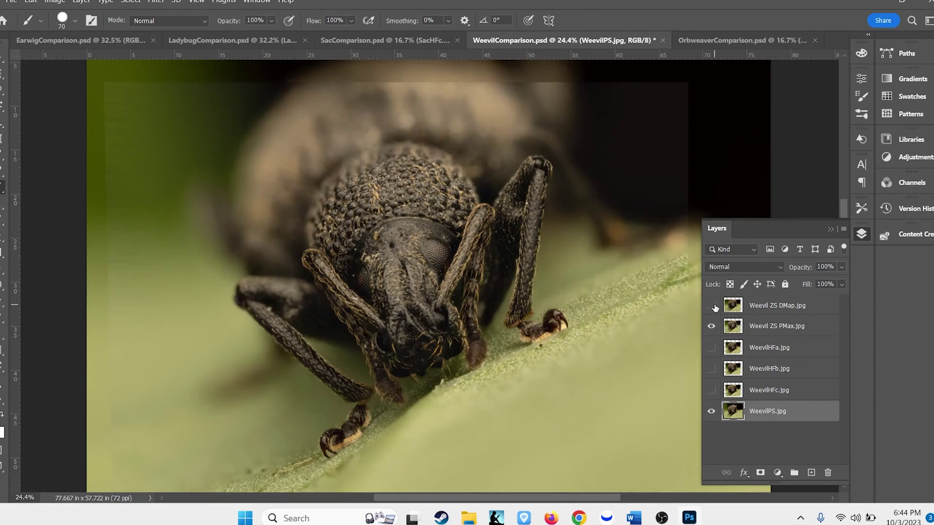
click(711, 305)
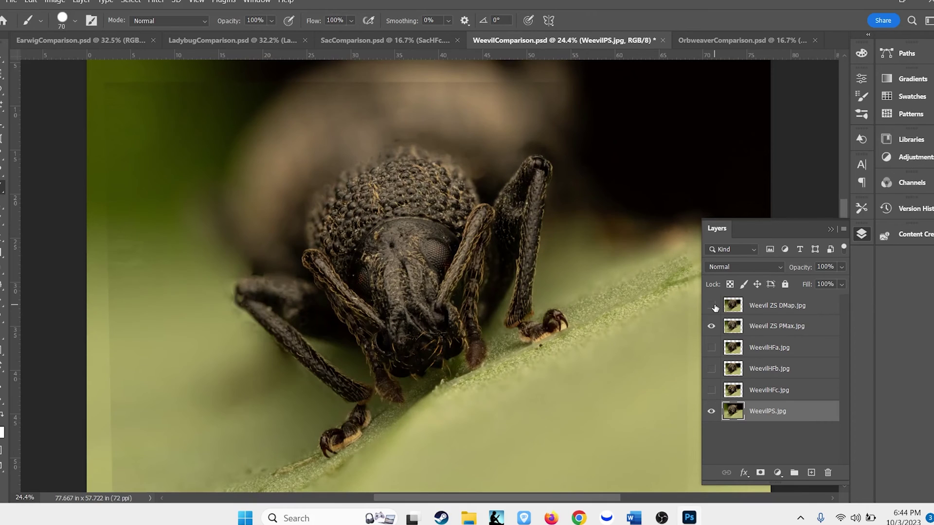
click(712, 306)
click(712, 306)
click(711, 305)
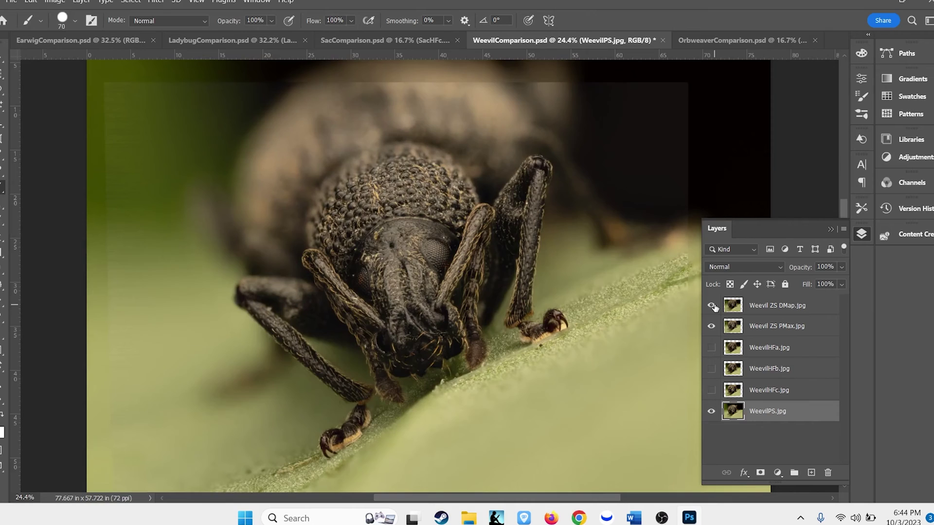
click(711, 305)
click(712, 305)
click(712, 305)
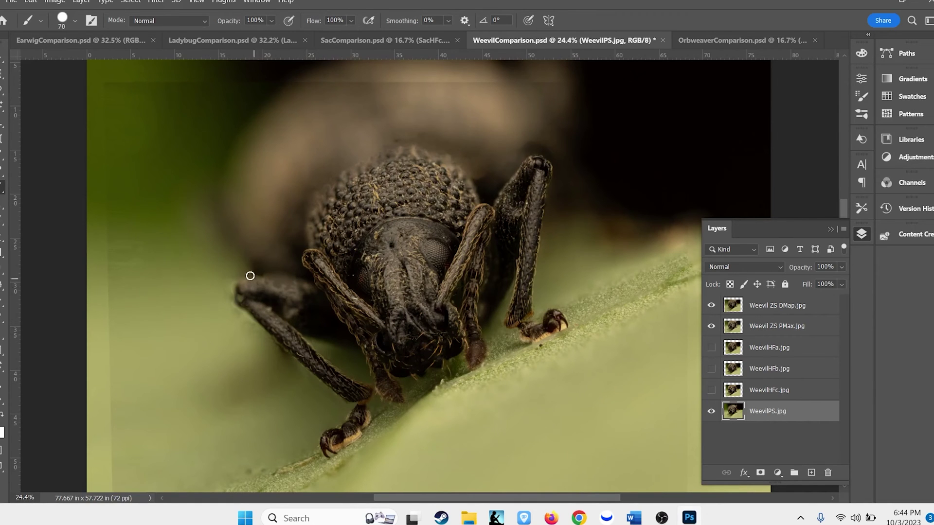
click(710, 305)
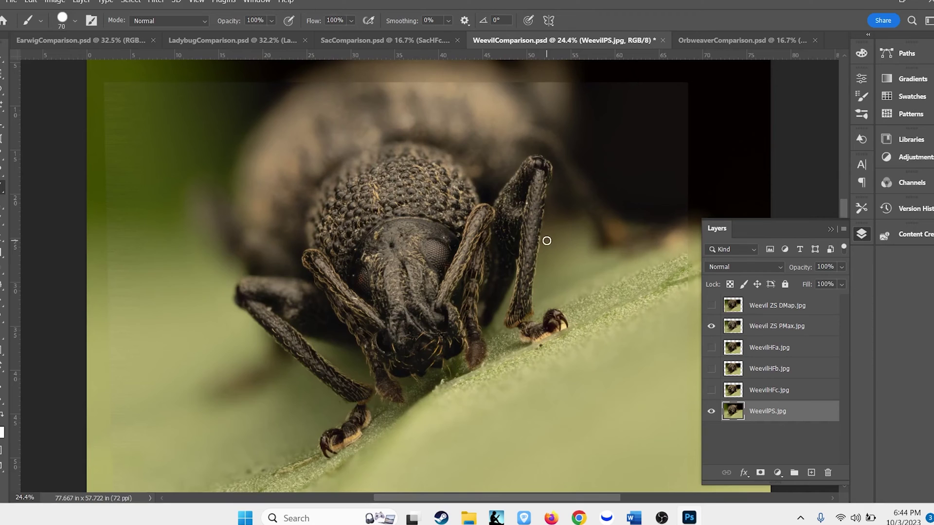
Step: Switch to OrbweaverComparison.psd and examine the spider's legs and face up close in OrbweaverPS.jpg
click(718, 40)
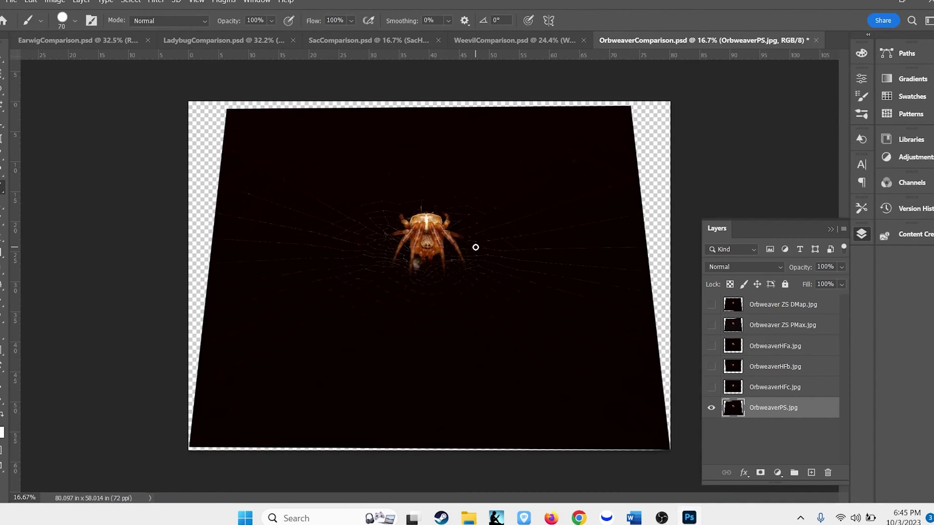
scroll(479, 243, up, 3)
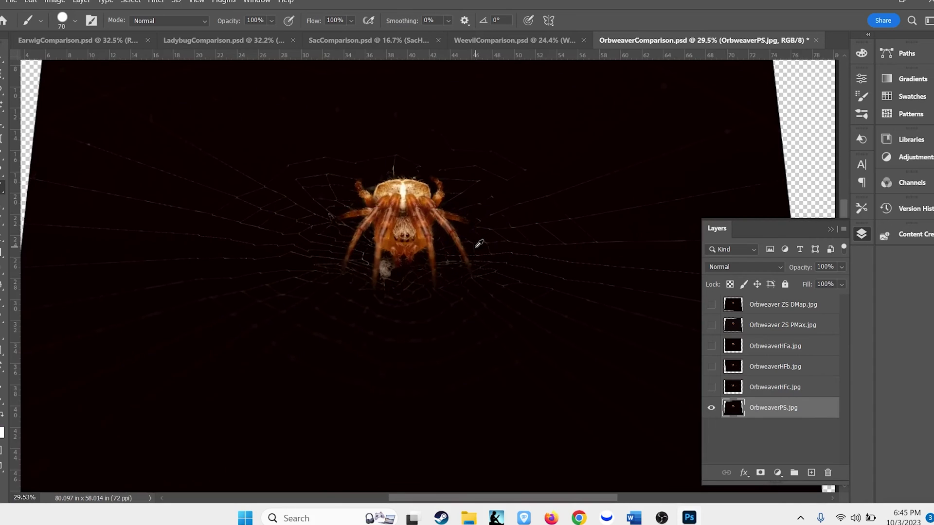
scroll(479, 243, up, 1)
scroll(381, 275, up, 1)
scroll(382, 276, up, 3)
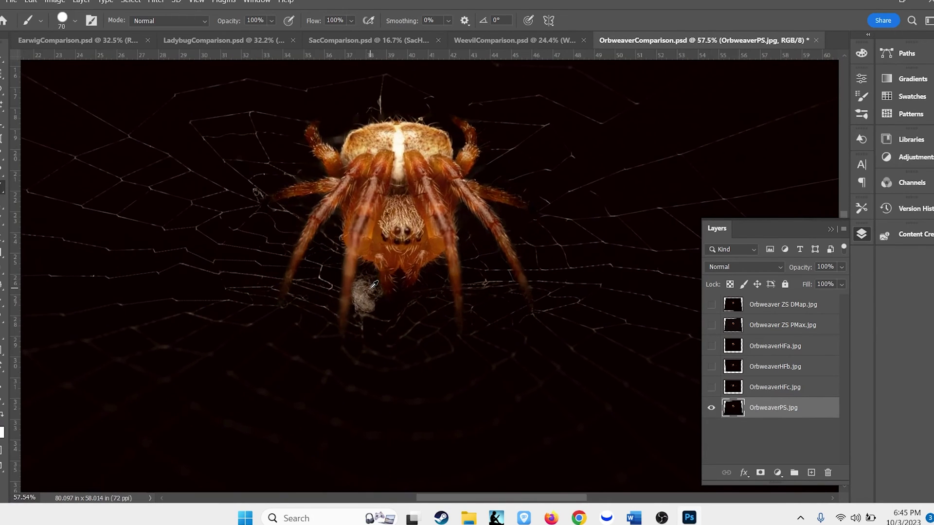
scroll(374, 284, up, 1)
scroll(370, 288, up, 2)
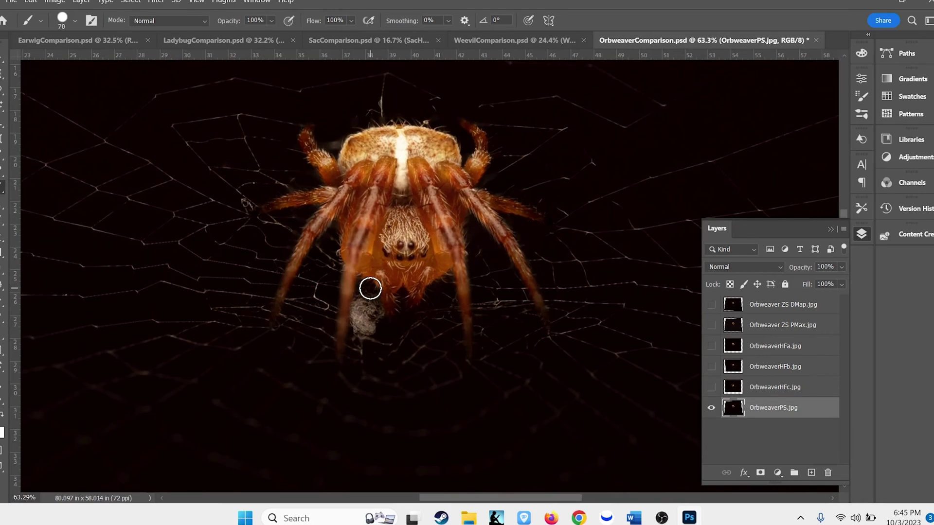
Step: Show OrbweaverHFc.jpg, OrbweaverHFb.jpg and OrbweaverHFa.jpg in turn over OrbweaverPS.jpg, alternating HFa's visibility to compare it with HFb
click(711, 388)
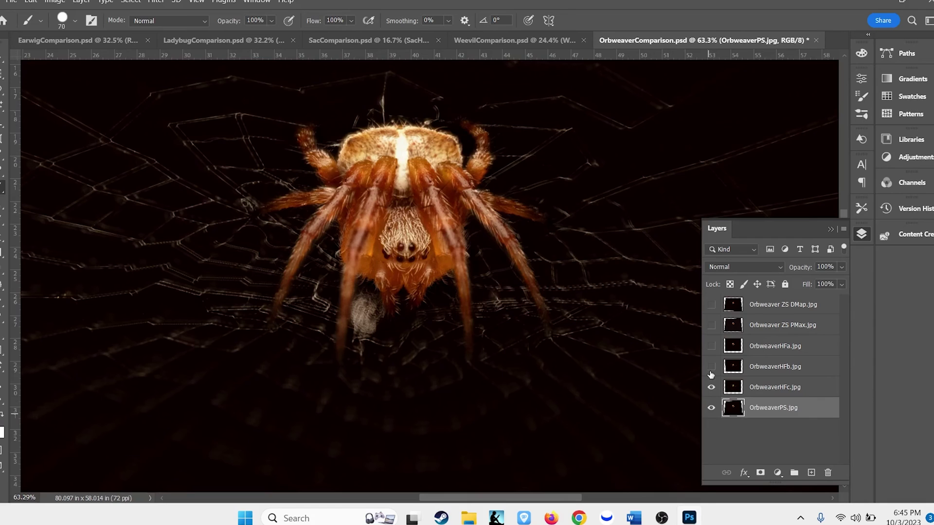
click(718, 364)
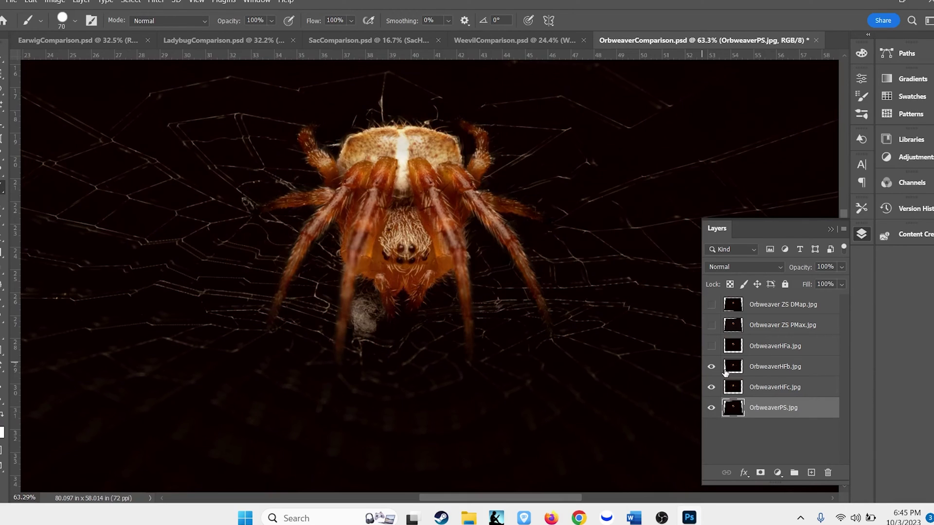
click(712, 347)
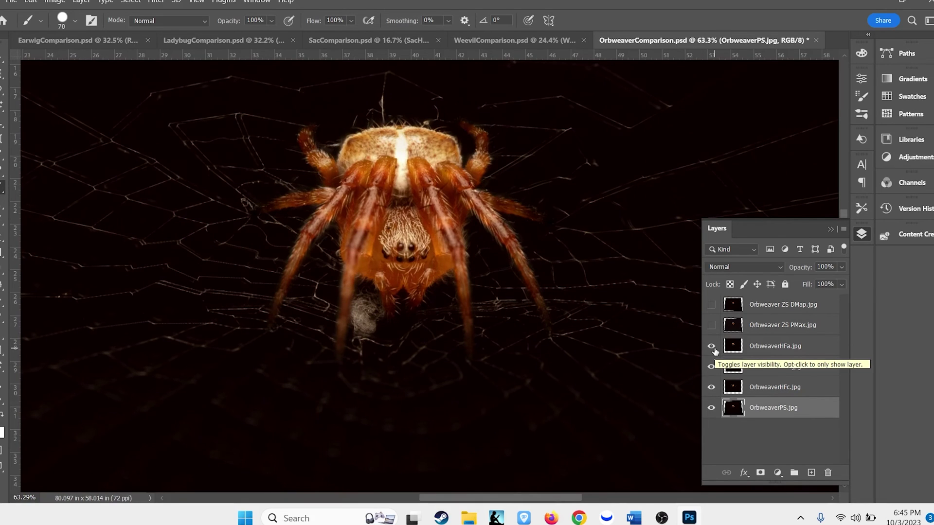
click(712, 347)
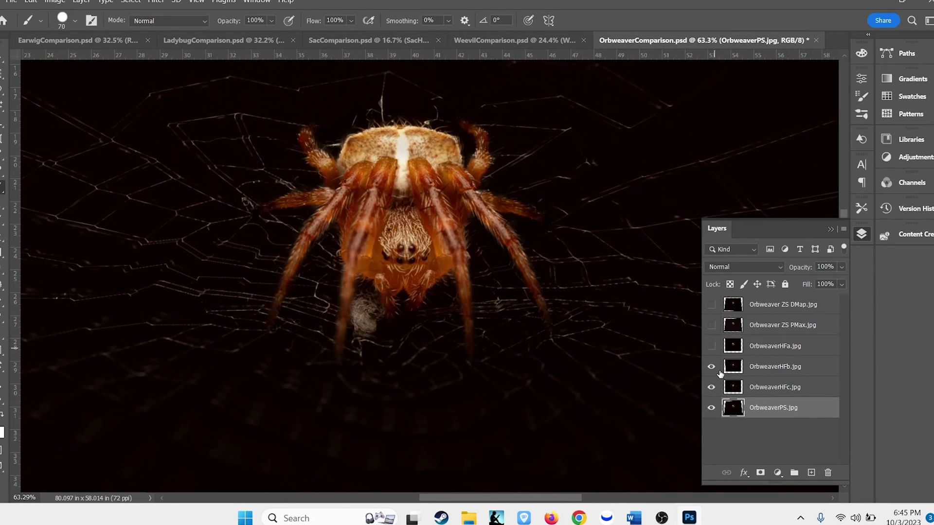
click(711, 347)
Step: Show Orbweaver ZS PMax.jpg and Orbweaver ZS DMap.jpg in turn for comparison, and hide every layer above OrbweaverPS.jpg
click(712, 326)
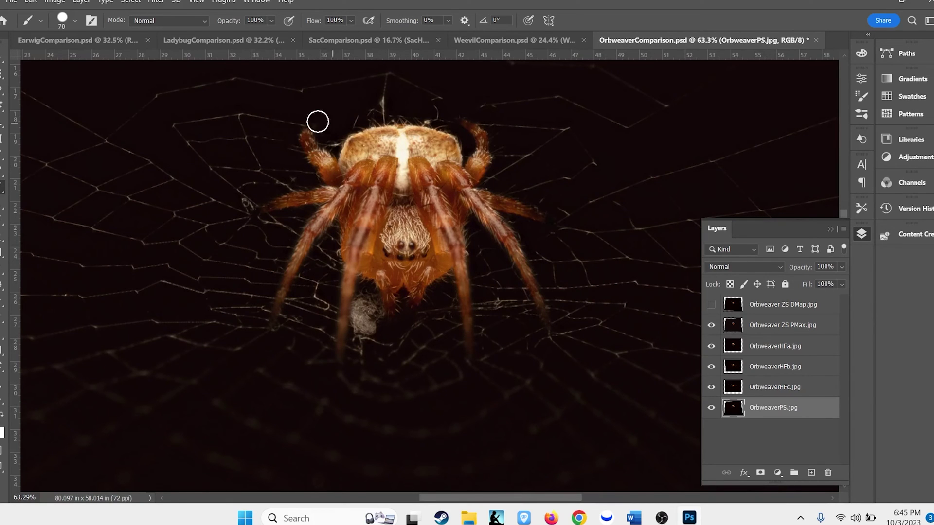
click(710, 305)
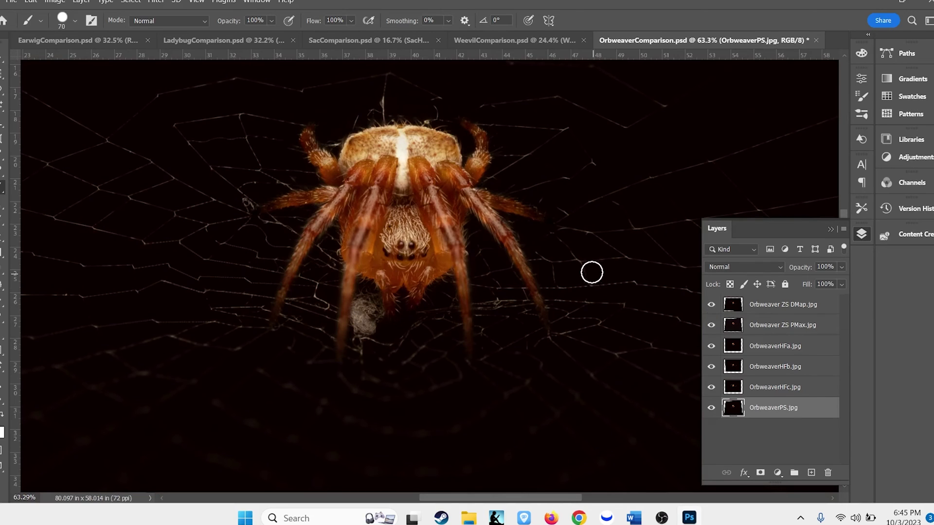
drag(711, 387, 710, 326)
drag(710, 326, 714, 309)
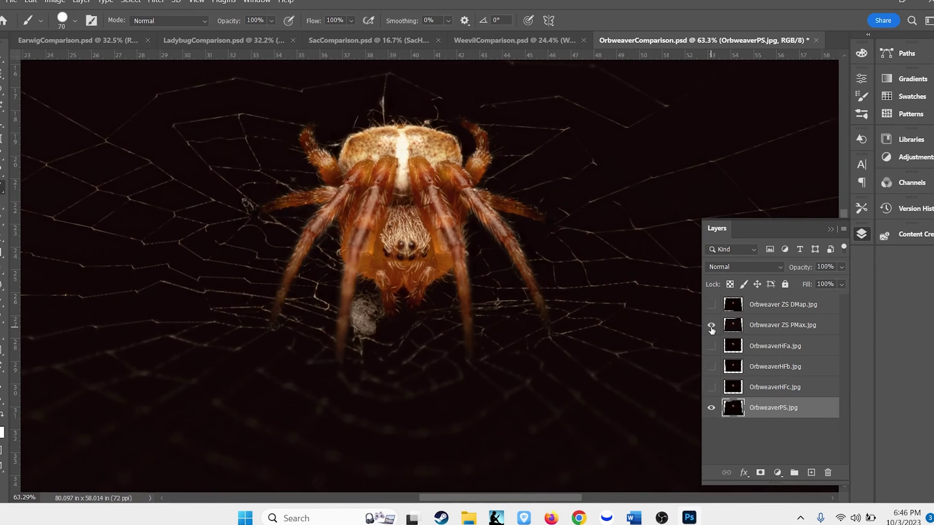
click(710, 325)
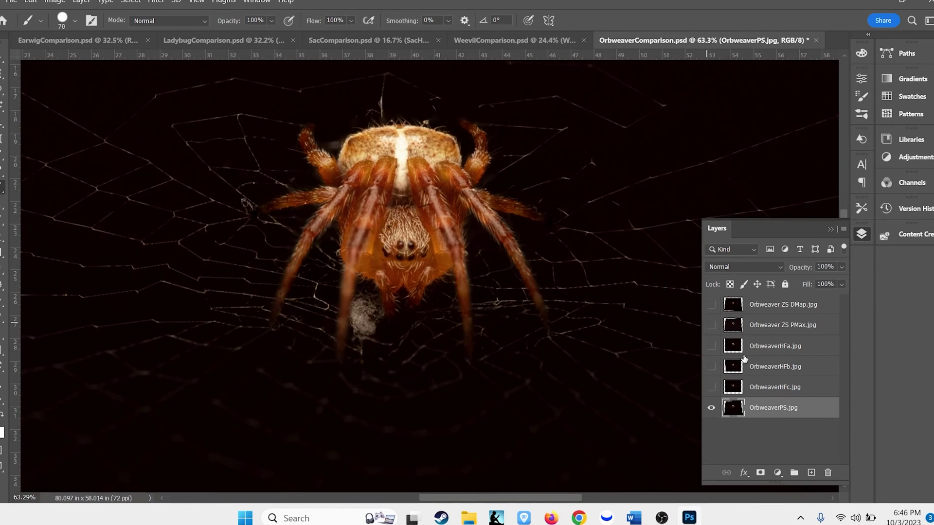